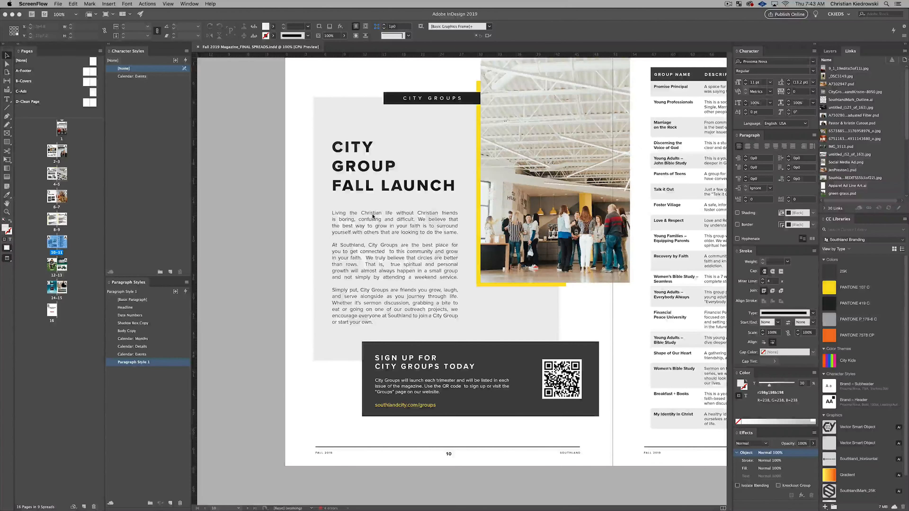
# Step: Examine the font weights applied to the "City Group Fall Launch" headline and the body copy below it
pyautogui.click(364, 168)
pyautogui.click(364, 168)
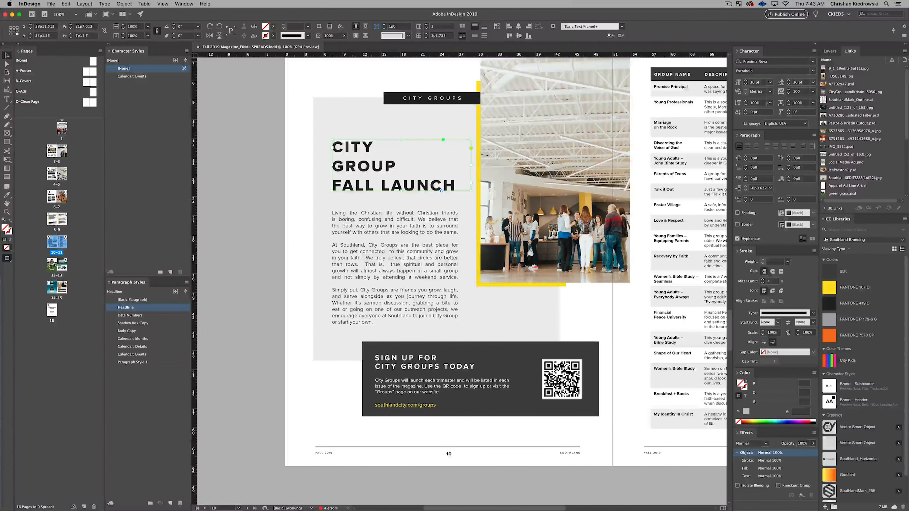
pyautogui.click(813, 71)
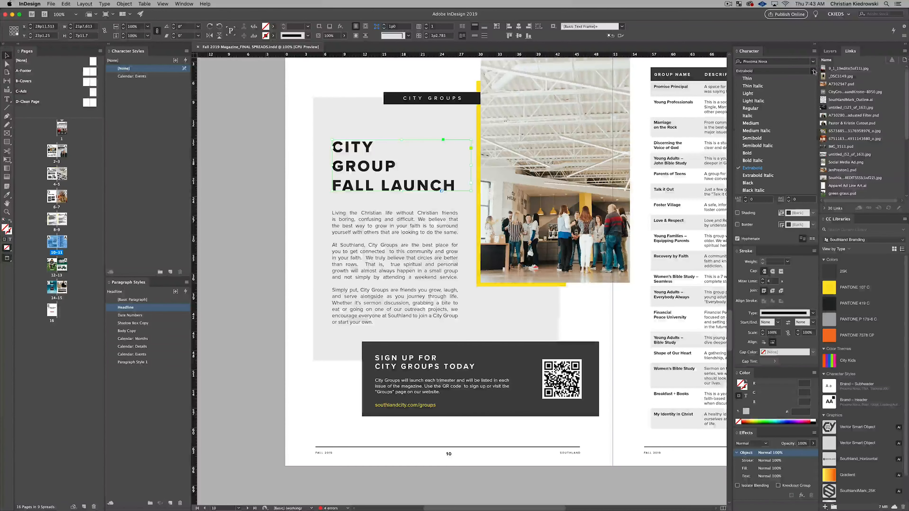
pyautogui.click(754, 168)
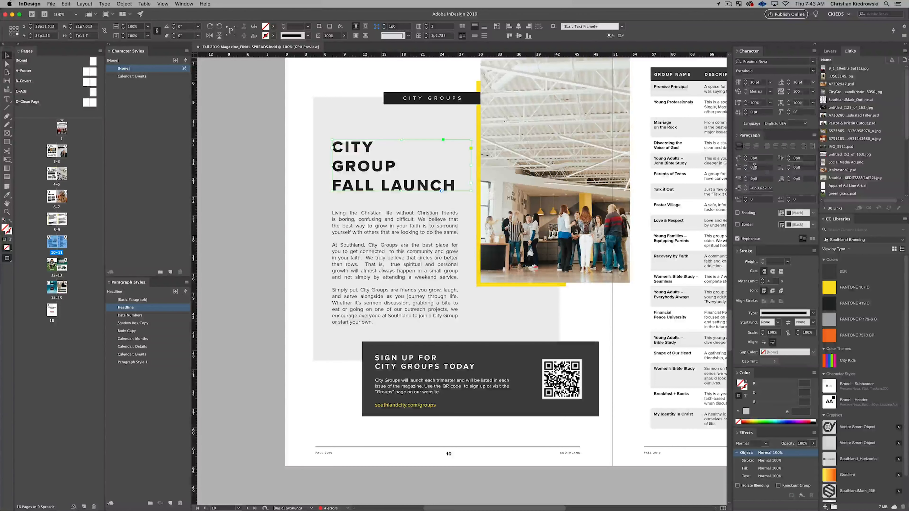
pyautogui.click(450, 222)
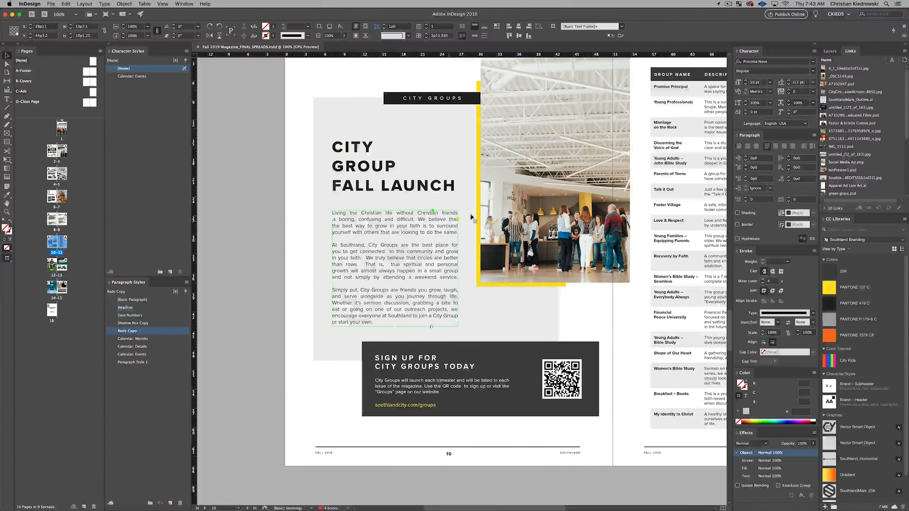
pyautogui.click(813, 72)
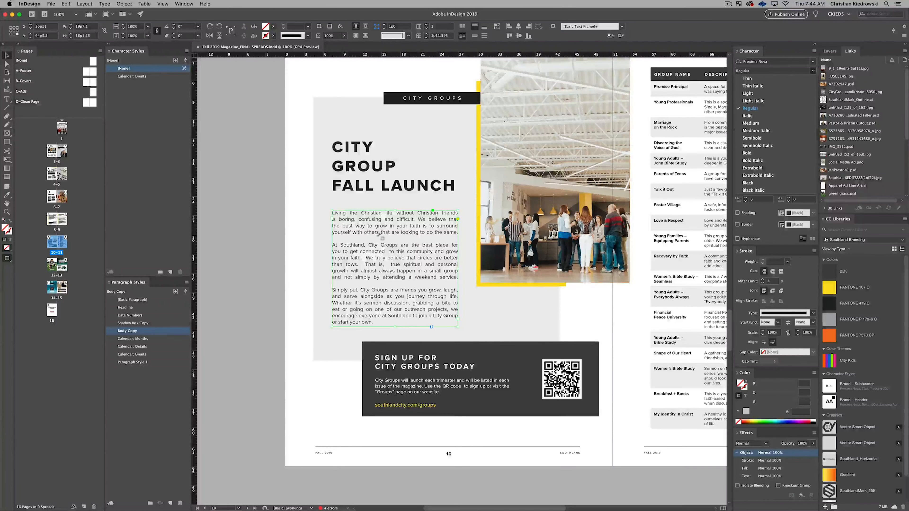
pyautogui.click(287, 206)
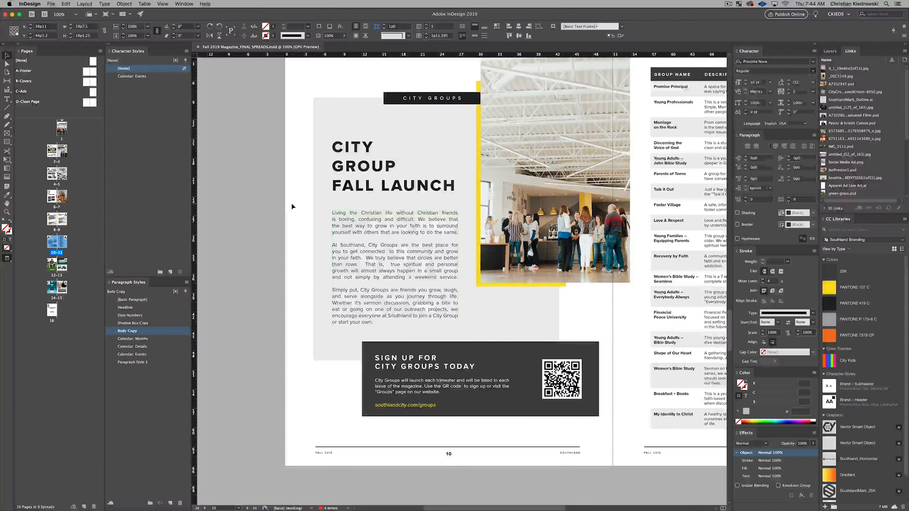
# Step: Try the Bold weight on the "City Group Fall Launch" headline and undo the change
pyautogui.click(390, 192)
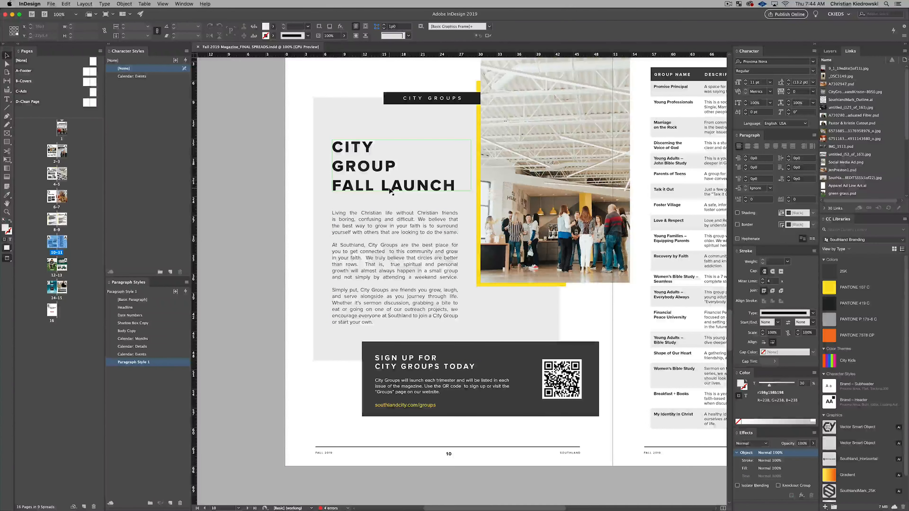
pyautogui.click(813, 71)
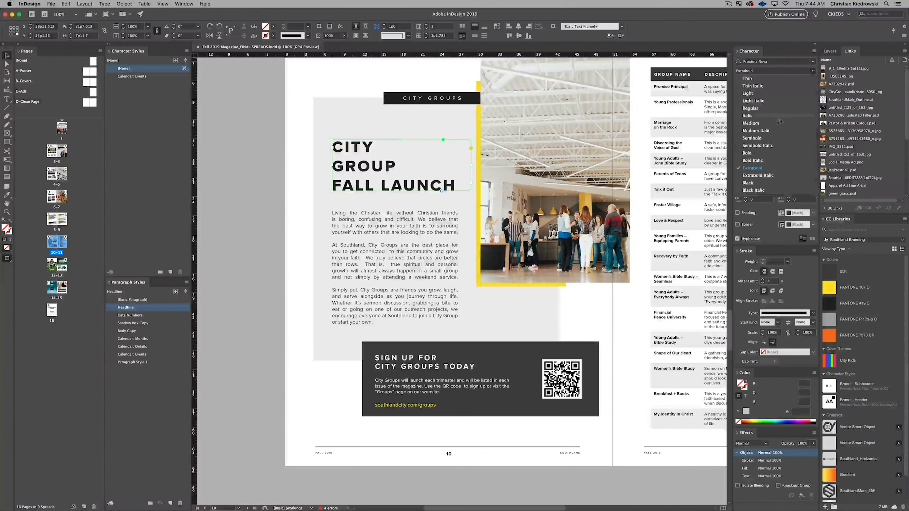
pyautogui.click(791, 154)
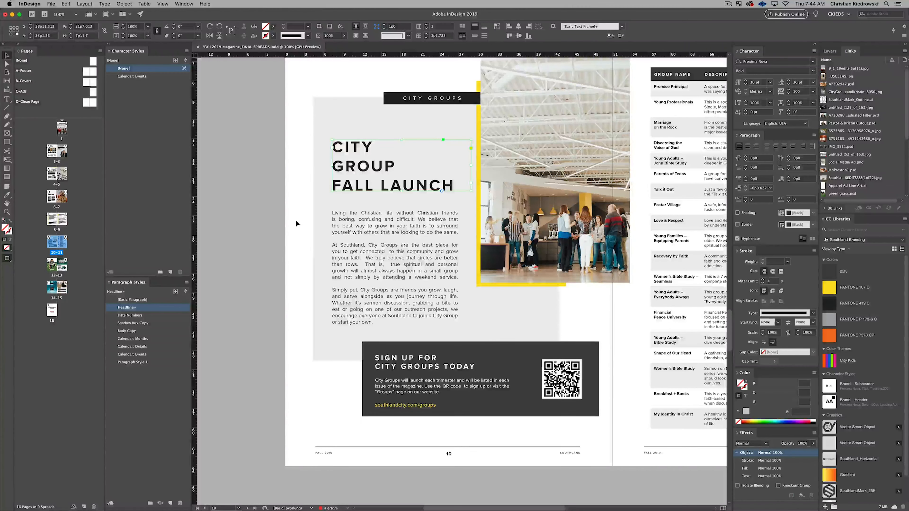
pyautogui.press('super+z')
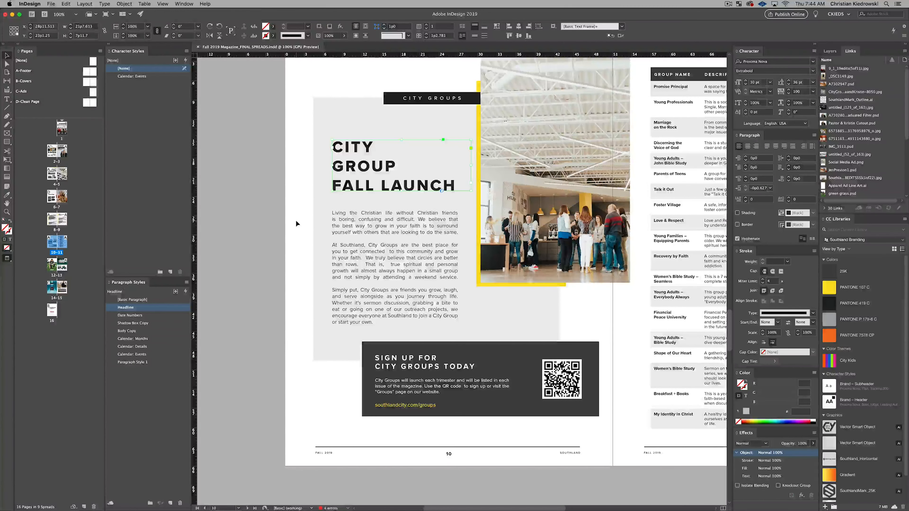
pyautogui.click(296, 228)
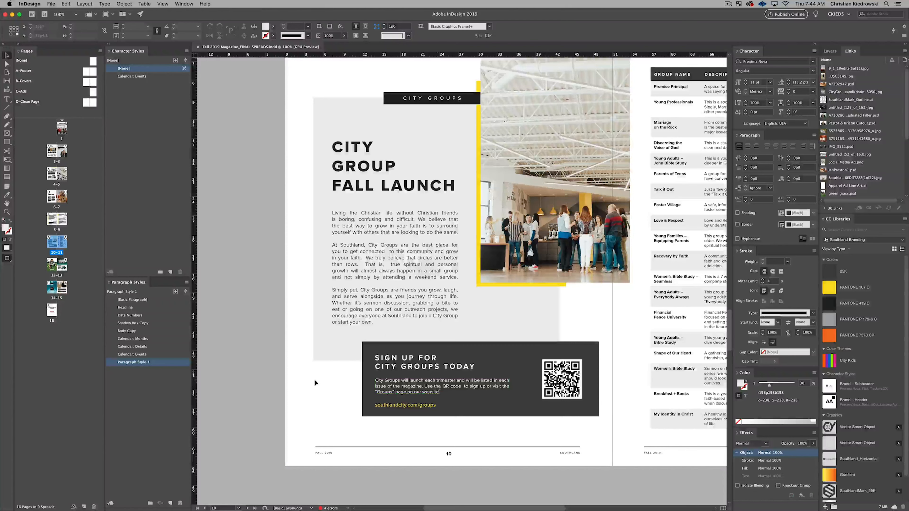
# Step: Compare the type settings of the dark sign-up box's text with those of the headline and body copy on page 10
pyautogui.click(413, 364)
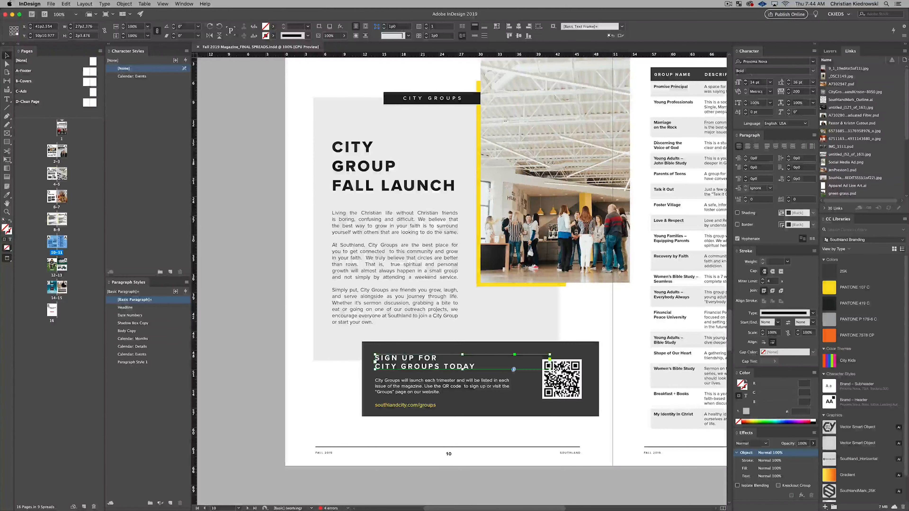
pyautogui.click(469, 388)
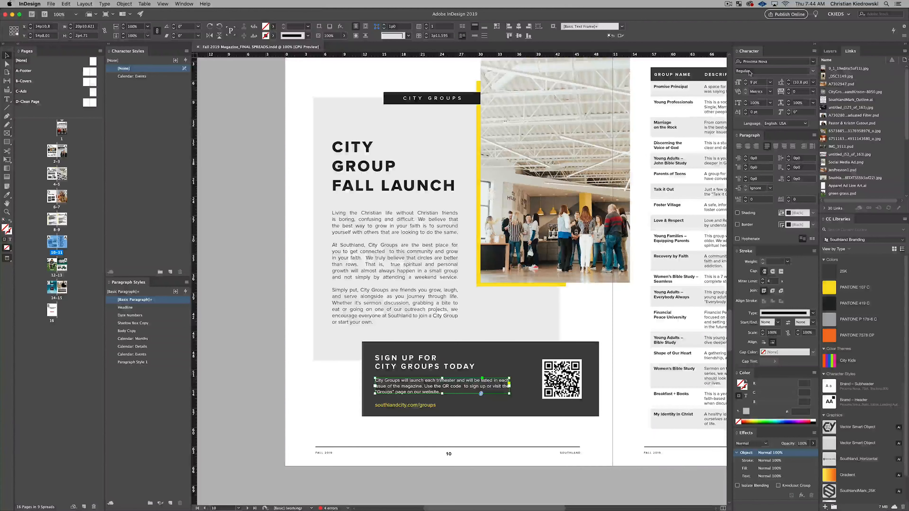
pyautogui.click(316, 374)
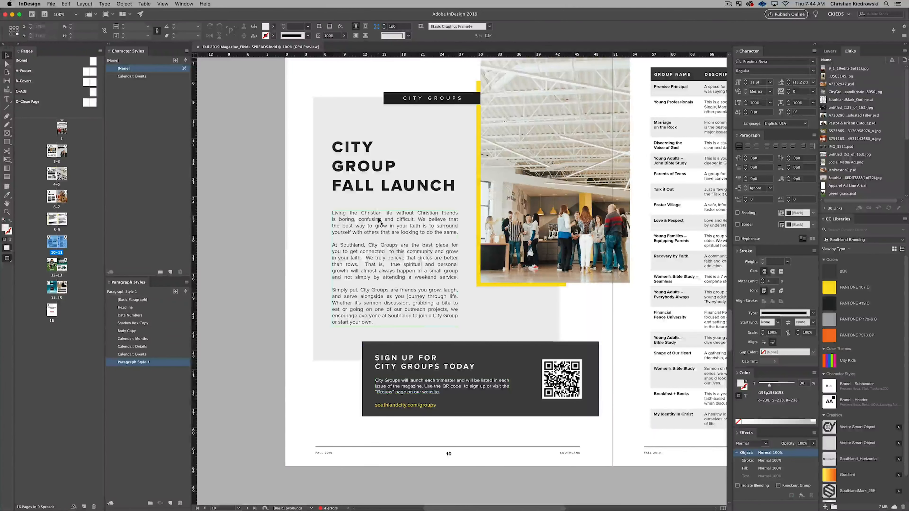
pyautogui.click(370, 171)
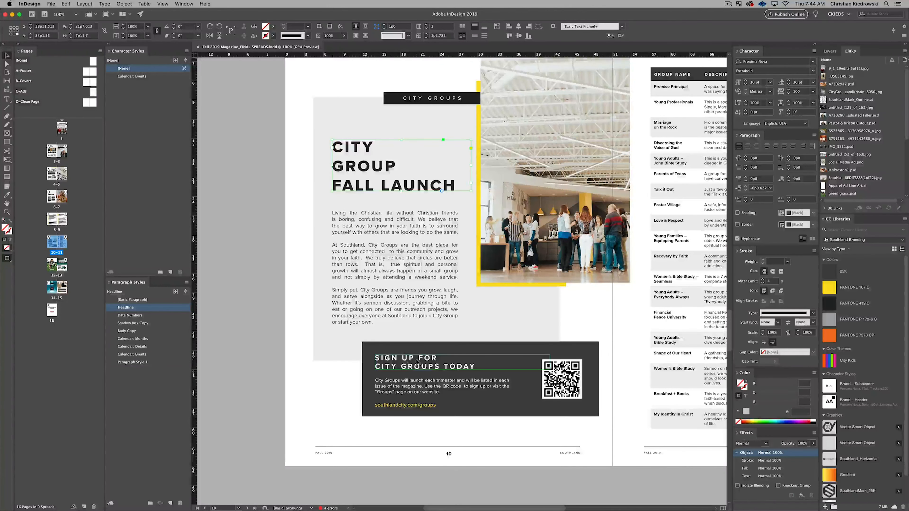
pyautogui.click(314, 387)
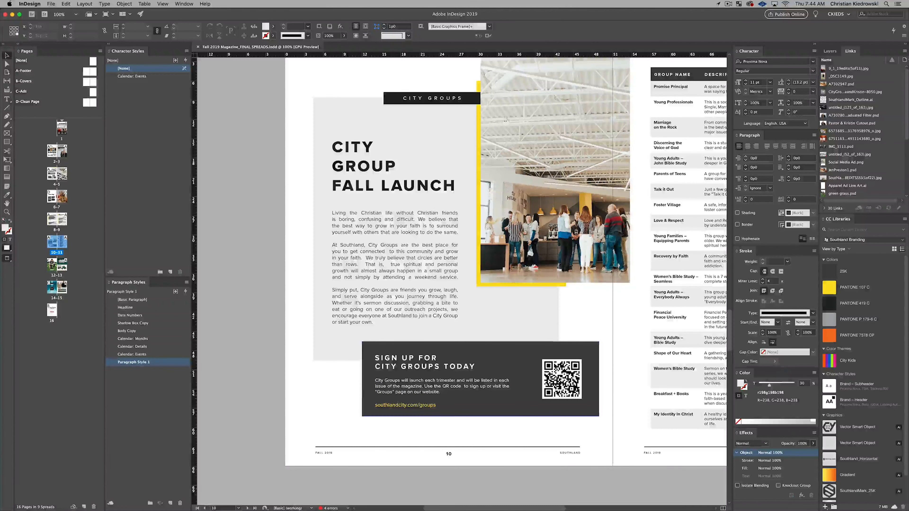
pyautogui.click(390, 388)
pyautogui.click(365, 292)
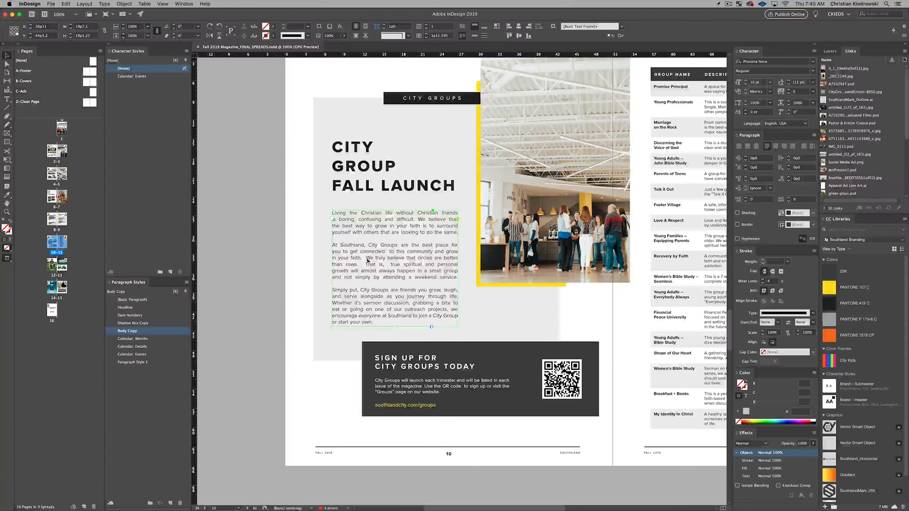
pyautogui.click(300, 283)
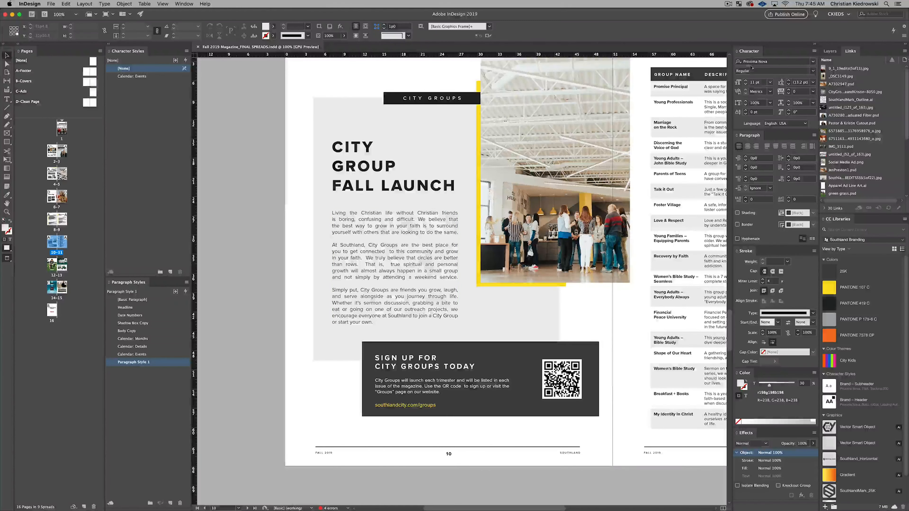
pyautogui.click(391, 257)
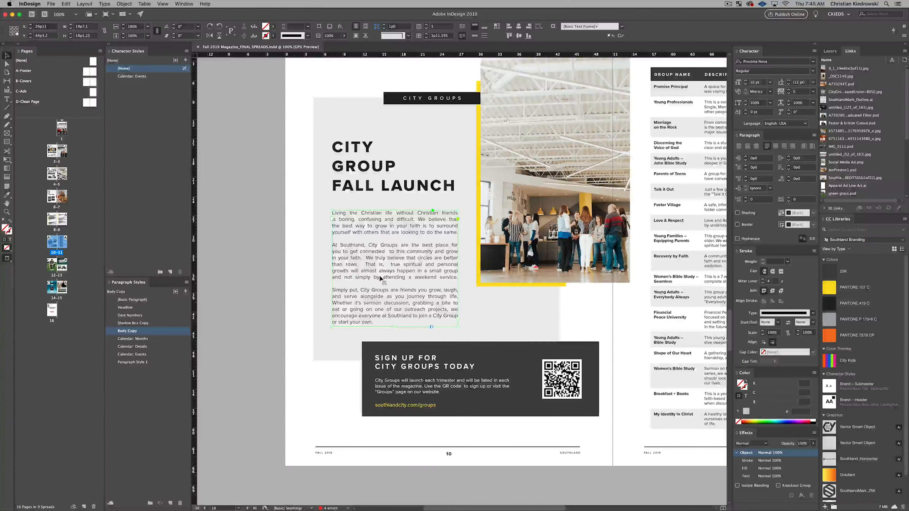
pyautogui.click(364, 167)
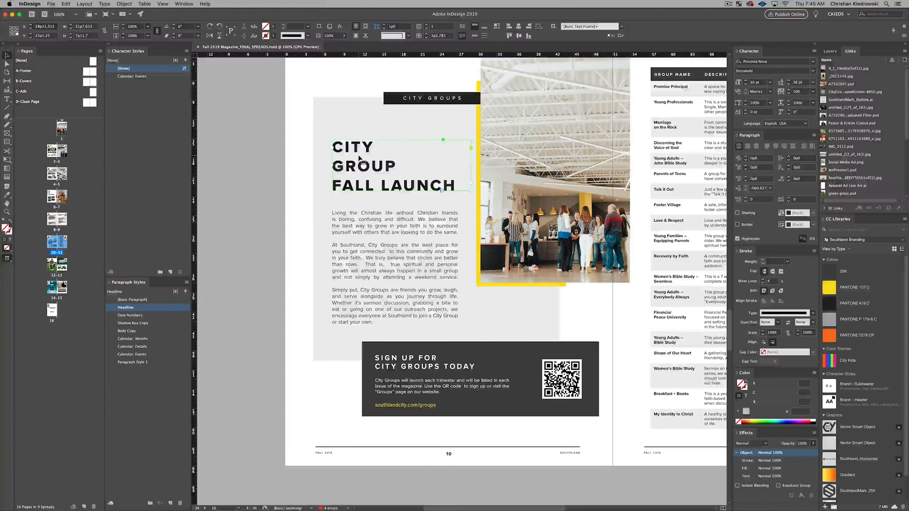
pyautogui.click(296, 225)
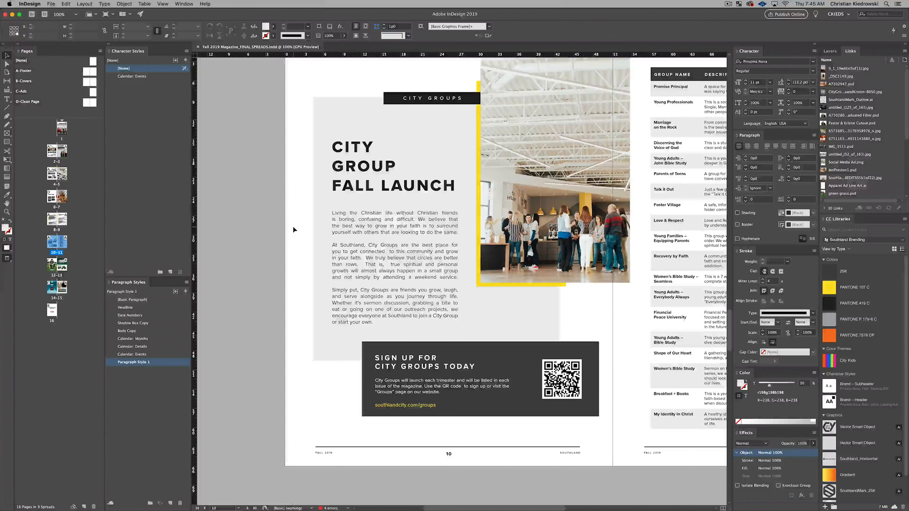
# Step: Hide the Paragraph Styles panel and show it again while the "City Group Fall Launch" headline is selected
pyautogui.click(364, 187)
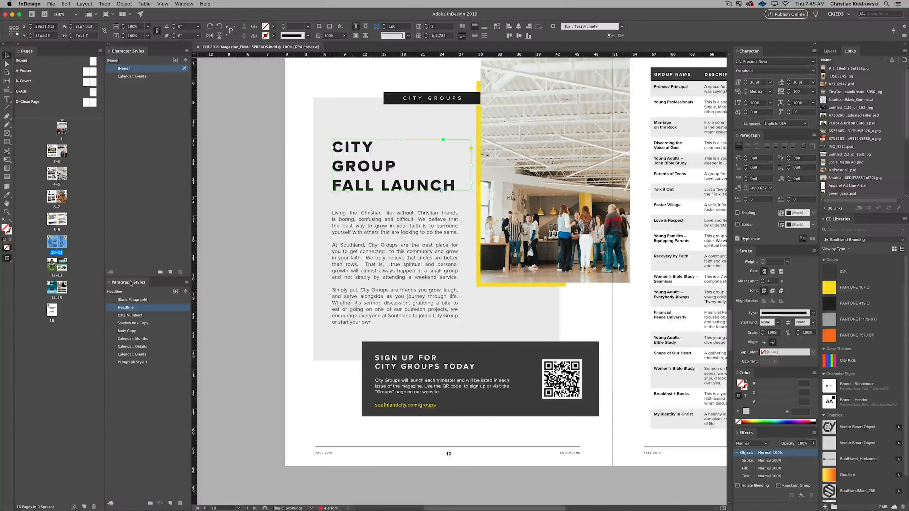
pyautogui.click(184, 4)
pyautogui.moveTo(205, 178)
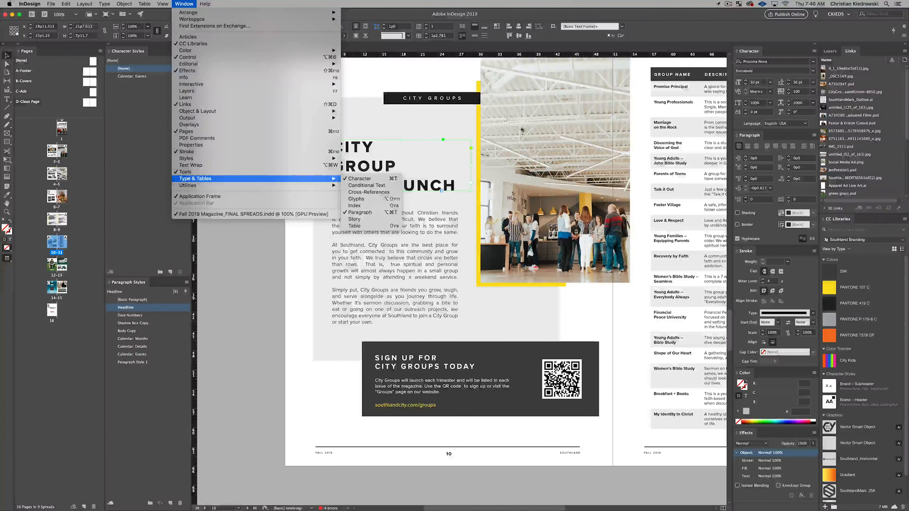
pyautogui.moveTo(247, 160)
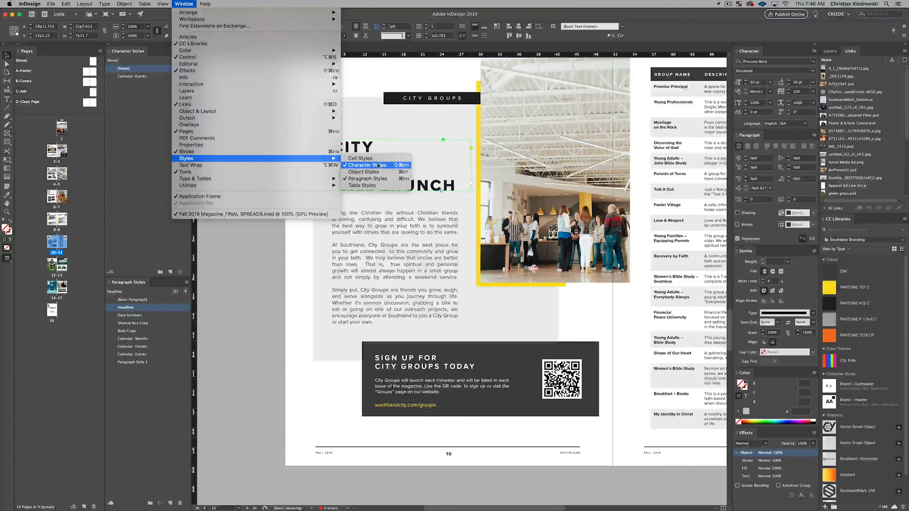
pyautogui.click(372, 178)
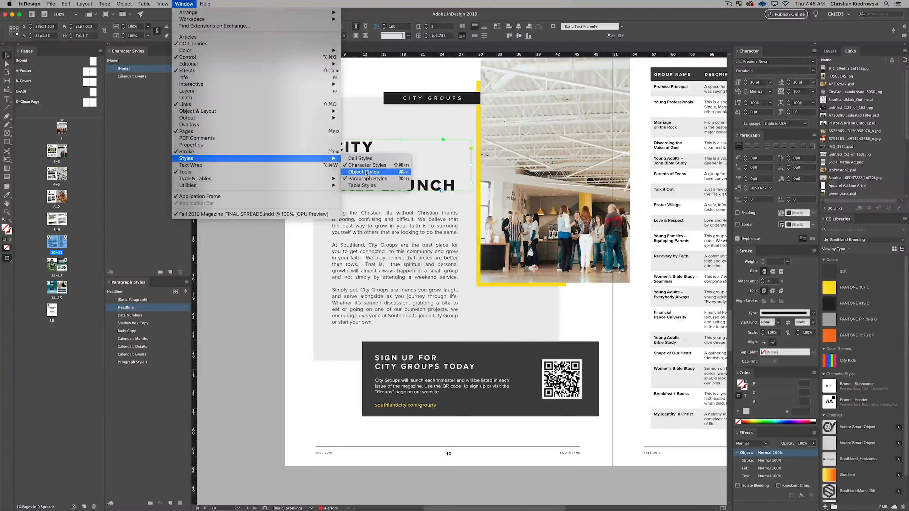
pyautogui.click(366, 181)
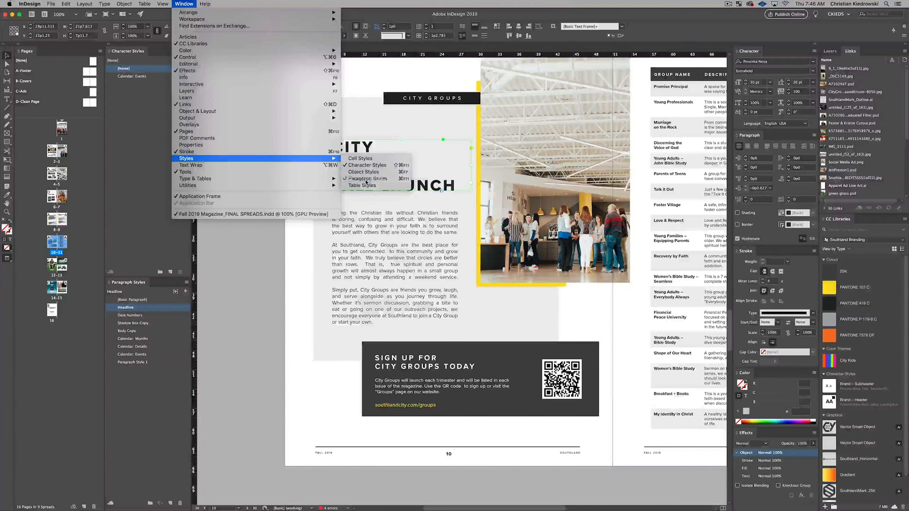
pyautogui.click(178, 3)
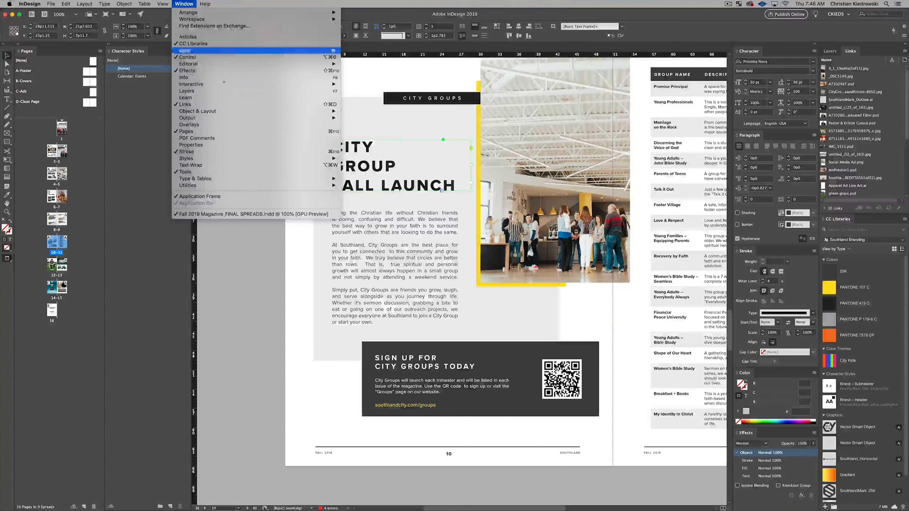
pyautogui.moveTo(314, 158)
pyautogui.click(366, 179)
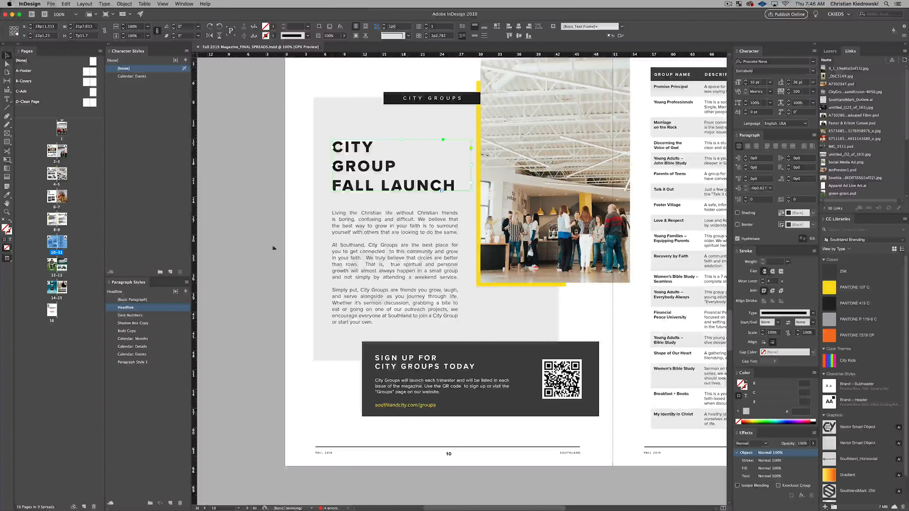
# Step: Check the body copy's paragraph style on page 10 and review the text styling on the earlier magazine spreads
pyautogui.click(363, 225)
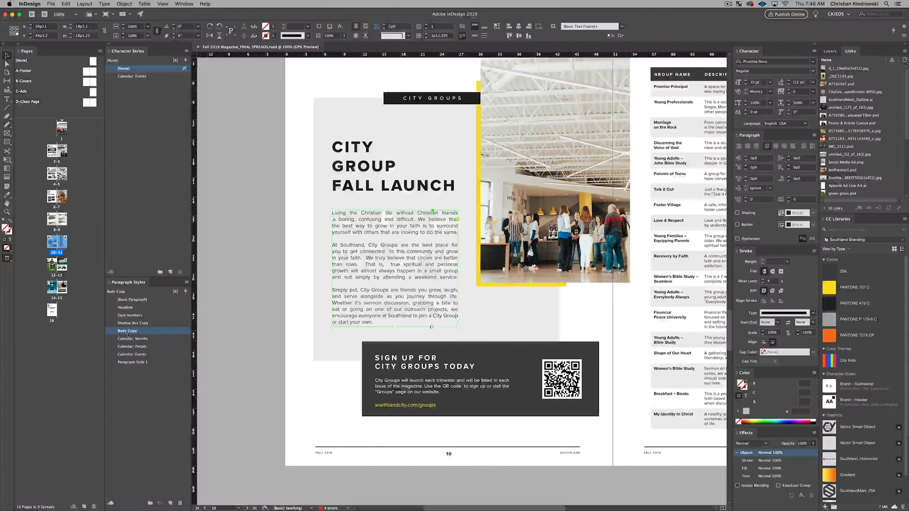
pyautogui.click(279, 203)
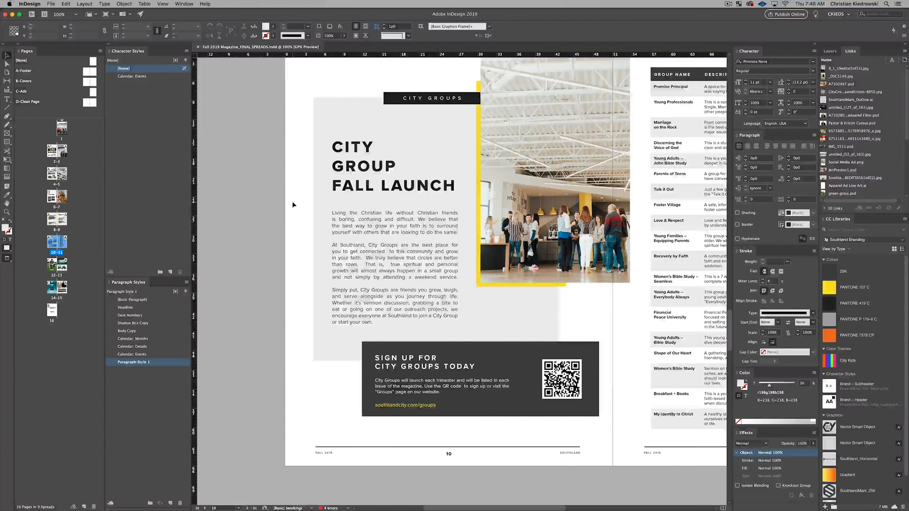
pyautogui.scroll(20, 304, 206)
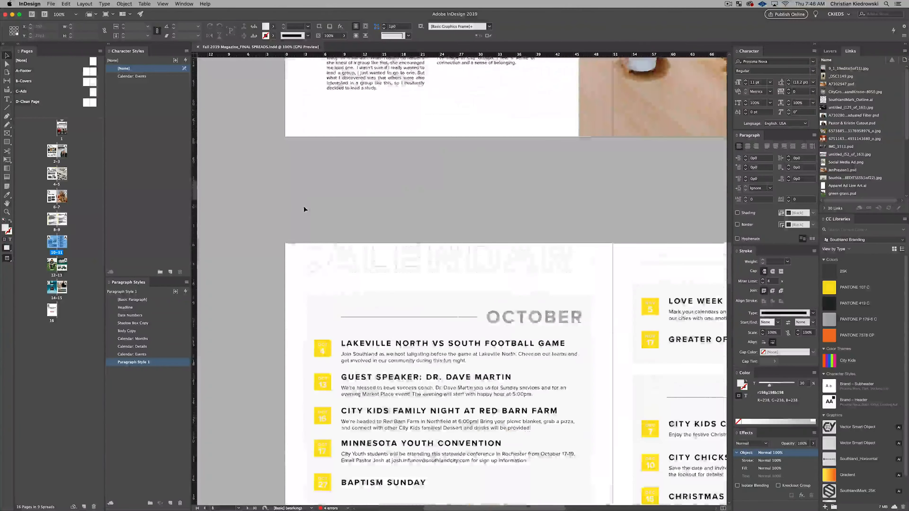
pyautogui.scroll(10, 303, 206)
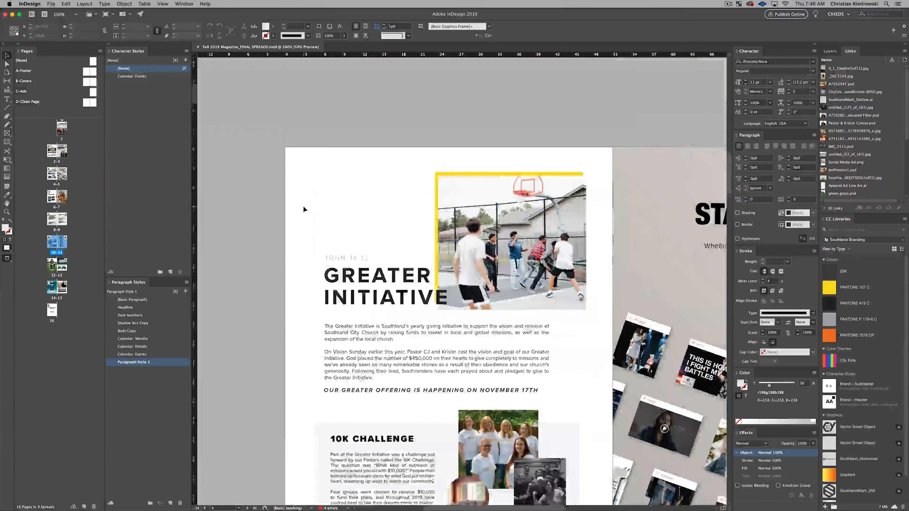
pyautogui.scroll(-3, 303, 206)
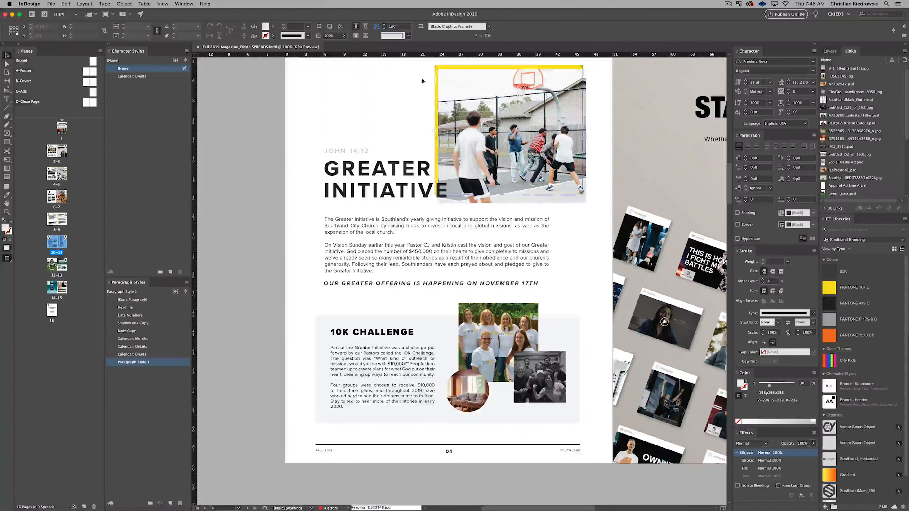
pyautogui.scroll(-15, 495, 309)
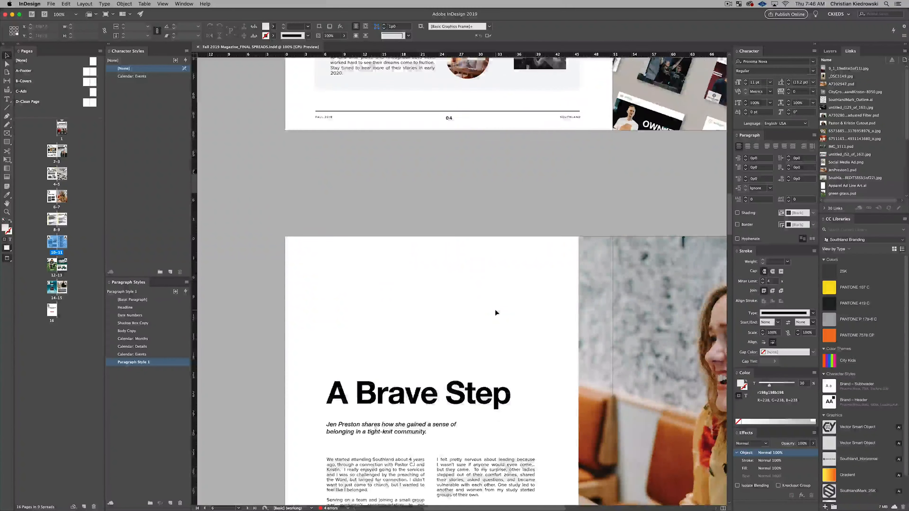
pyautogui.scroll(-20, 493, 314)
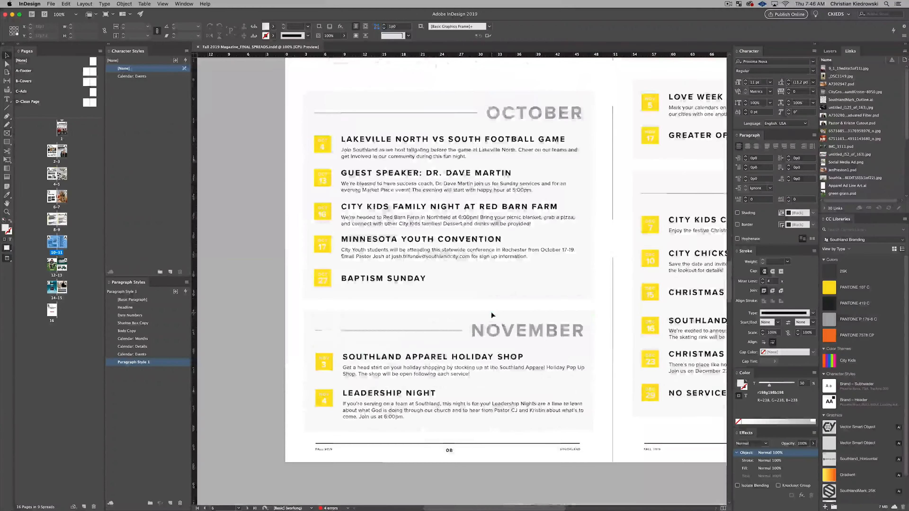
# Step: Try deleting all custom paragraph styles, Headline through Paragraph Style 1, with [No Paragraph Style] as replacement and formatting preserved, and undo the deletion
pyautogui.scroll(-2, 492, 314)
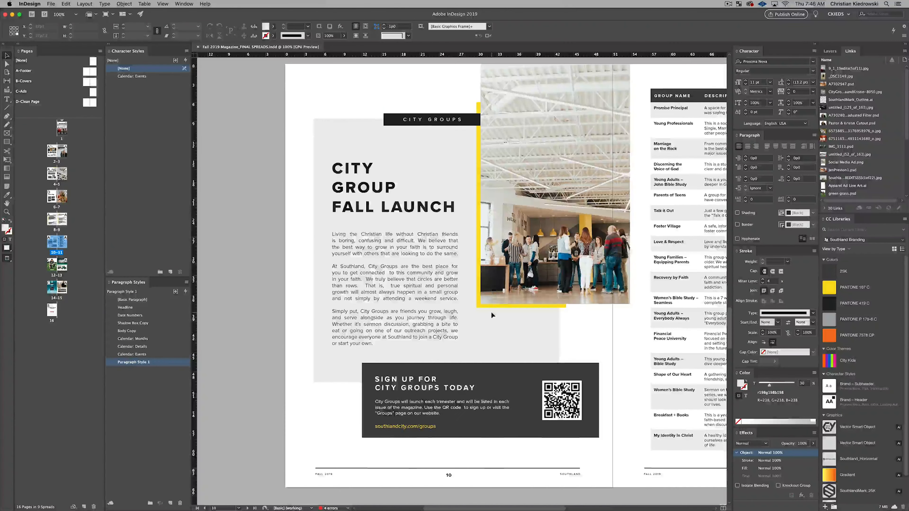
pyautogui.click(132, 308)
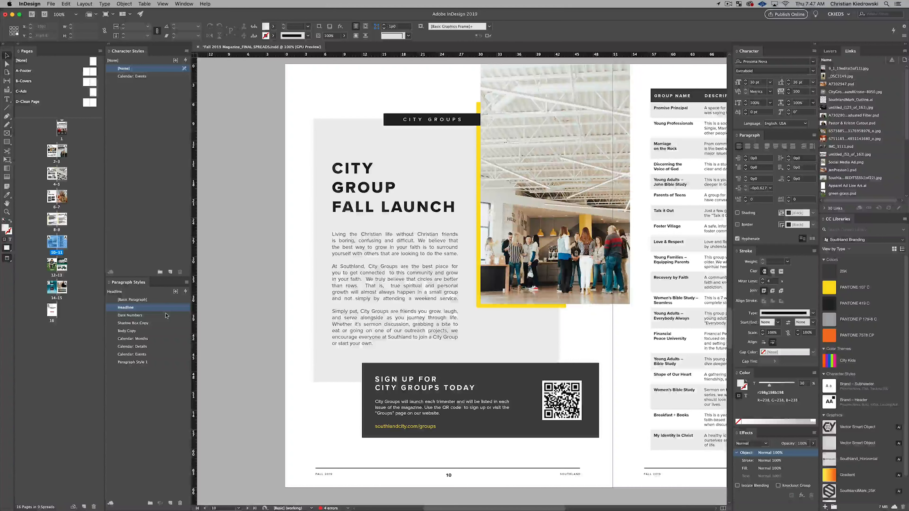
pyautogui.keyDown('shift'); pyautogui.click(159, 361); pyautogui.keyUp('shift')
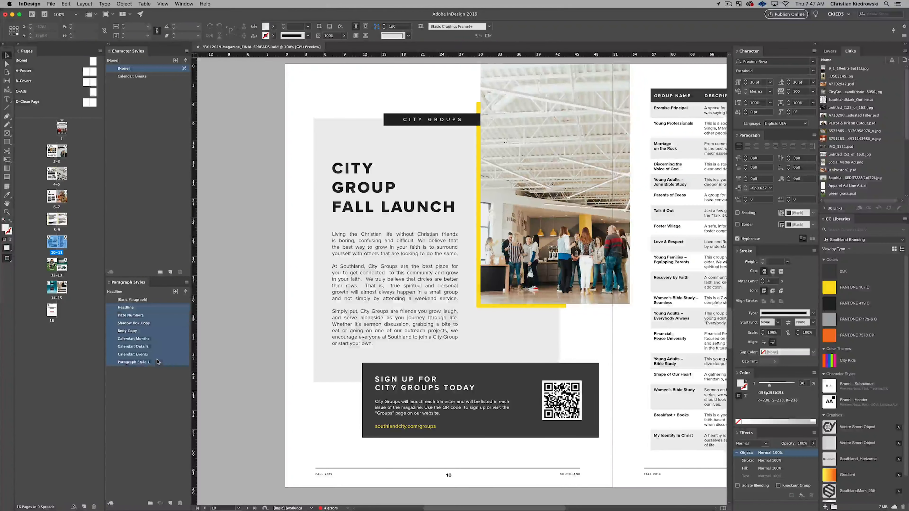
pyautogui.rightClick(164, 310)
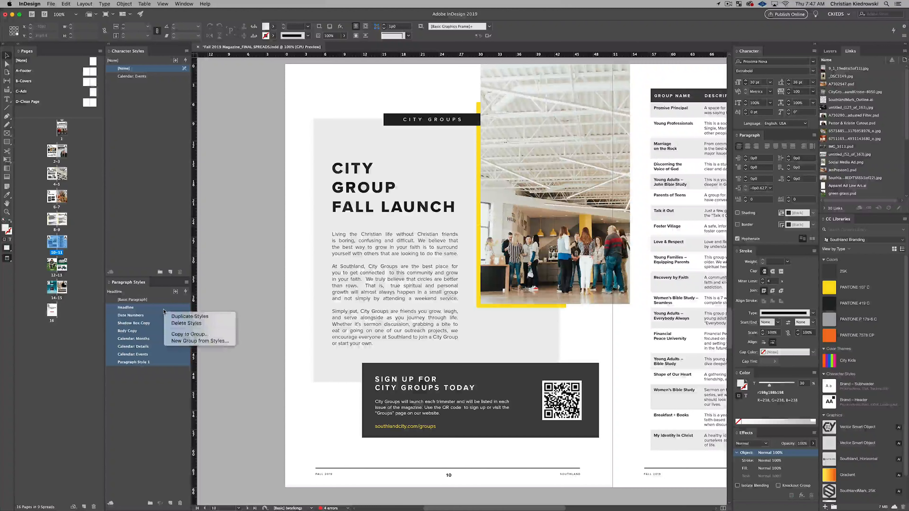
pyautogui.click(174, 323)
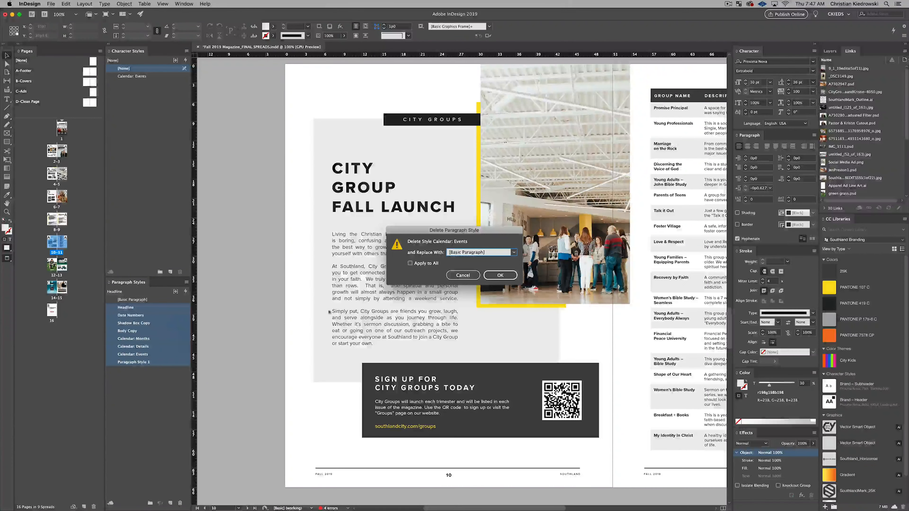
pyautogui.moveTo(457, 231); pyautogui.dragTo(411, 245)
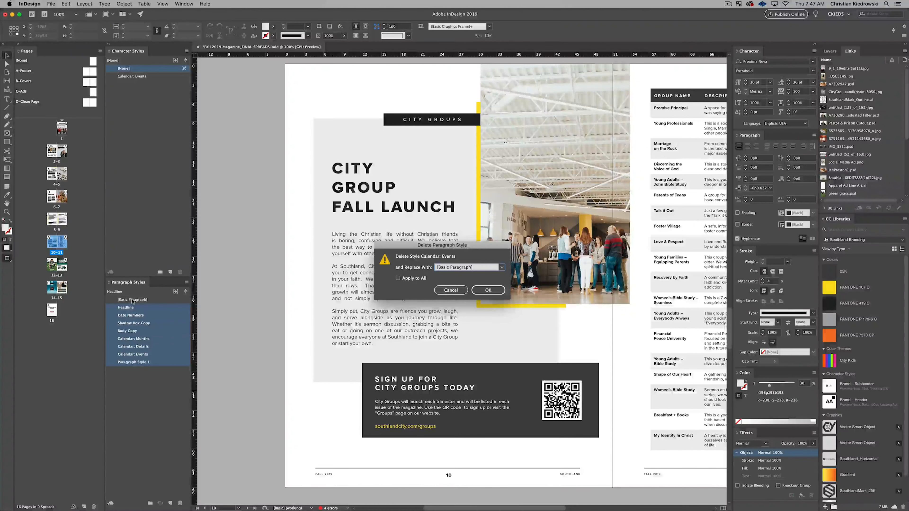
pyautogui.click(501, 267)
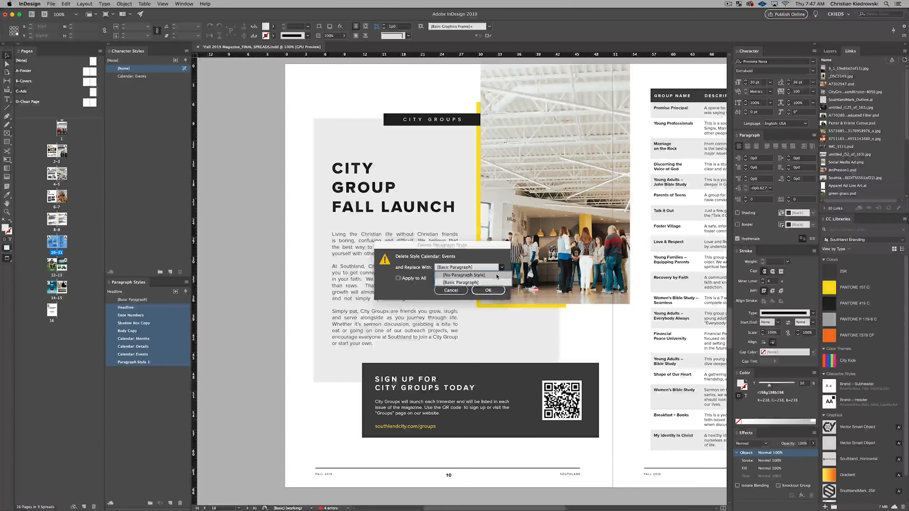
pyautogui.click(497, 275)
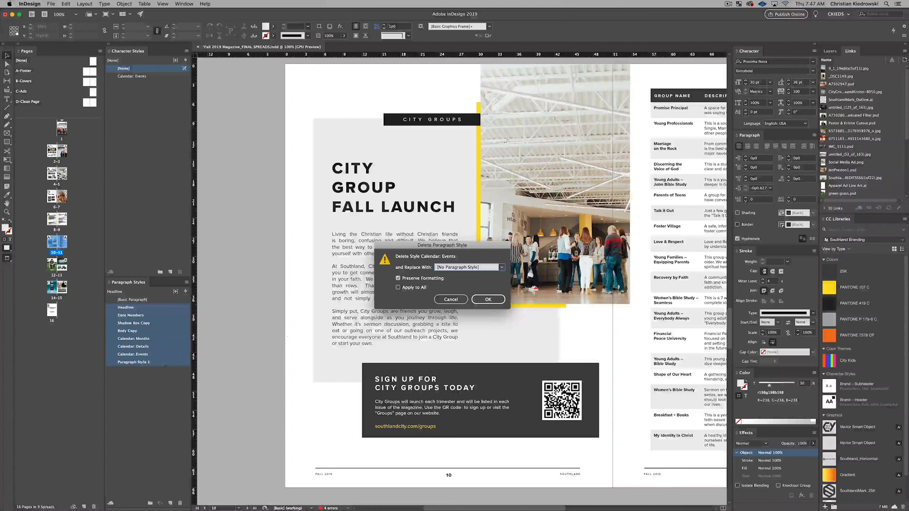
pyautogui.click(481, 299)
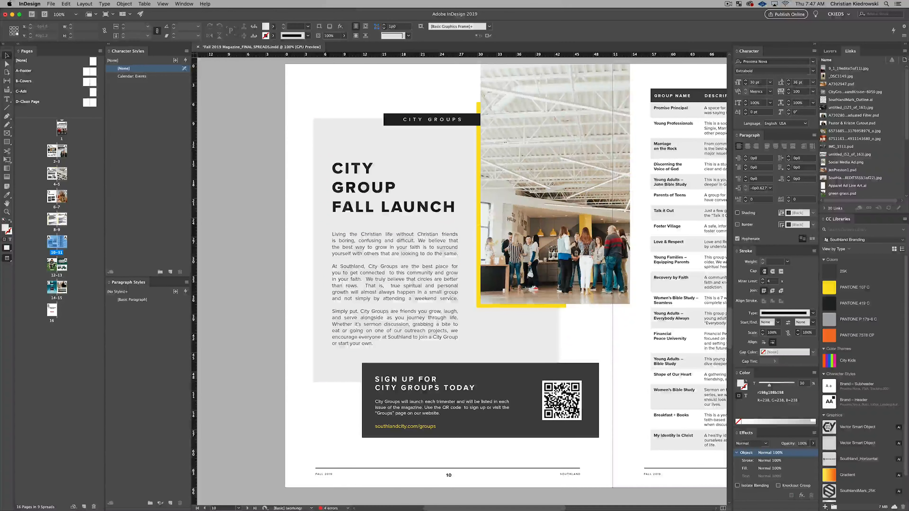
pyautogui.press('super+z')
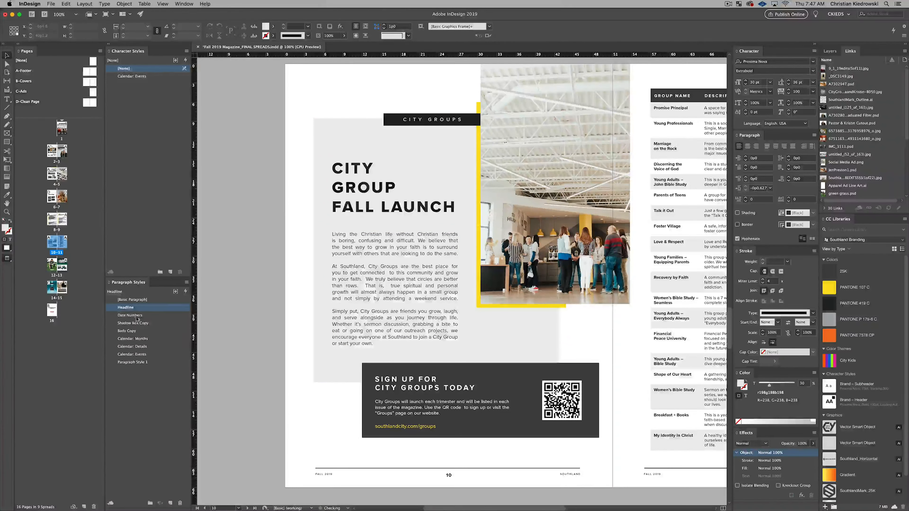
# Step: Try deleting all custom paragraph styles with [Basic Paragraph] as the replacement for all, add an empty style group, and undo both changes
pyautogui.keyDown('shift'); pyautogui.click(162, 363); pyautogui.keyUp('shift')
pyautogui.rightClick(160, 308)
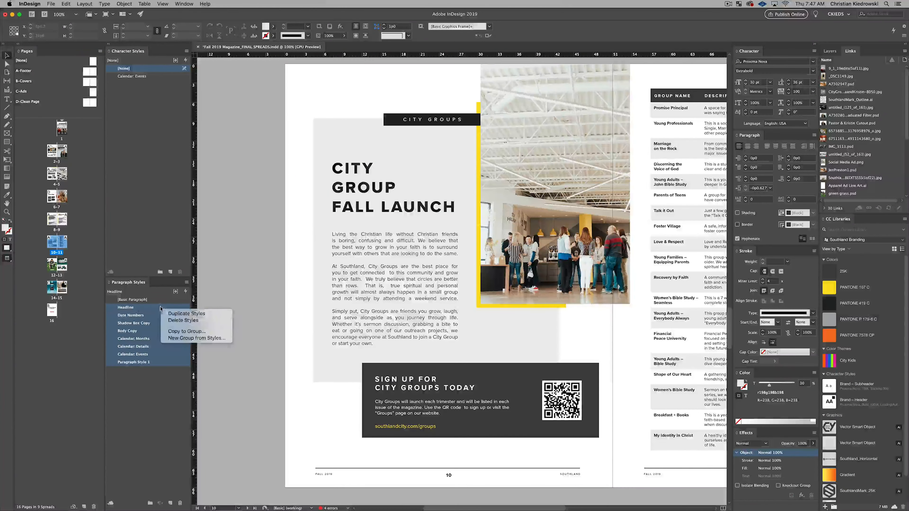
pyautogui.click(183, 320)
pyautogui.click(399, 280)
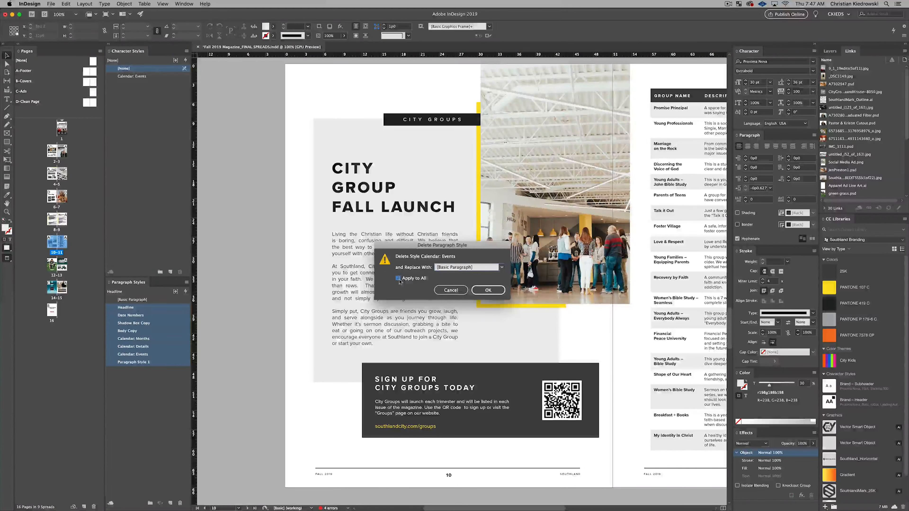
pyautogui.click(488, 290)
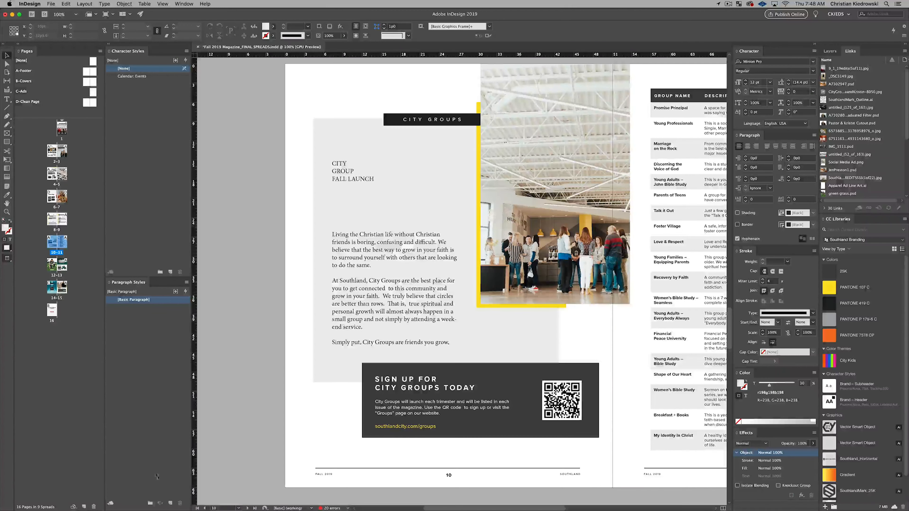
pyautogui.click(150, 504)
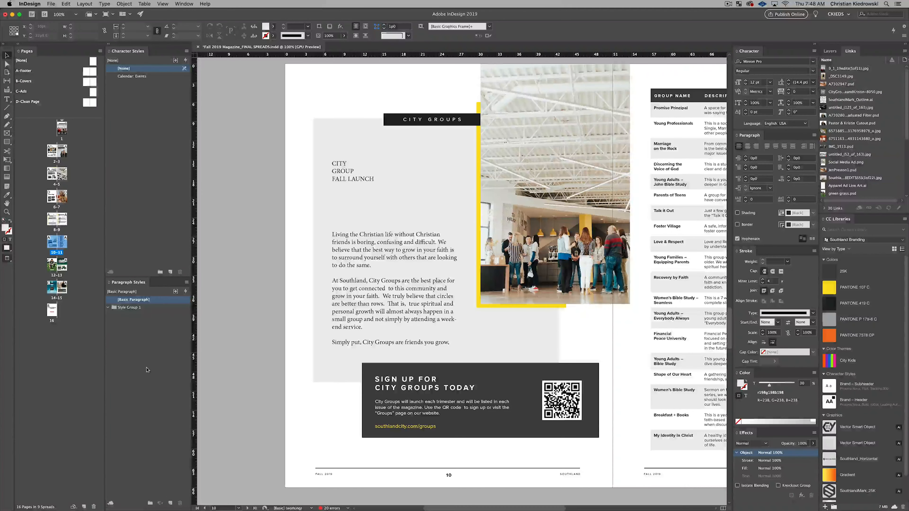
pyautogui.press('super+z')
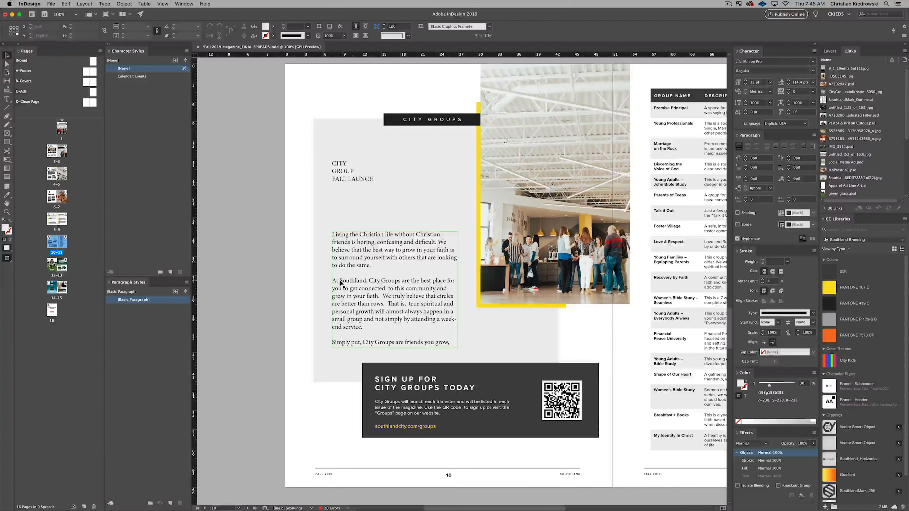
pyautogui.press('super+z')
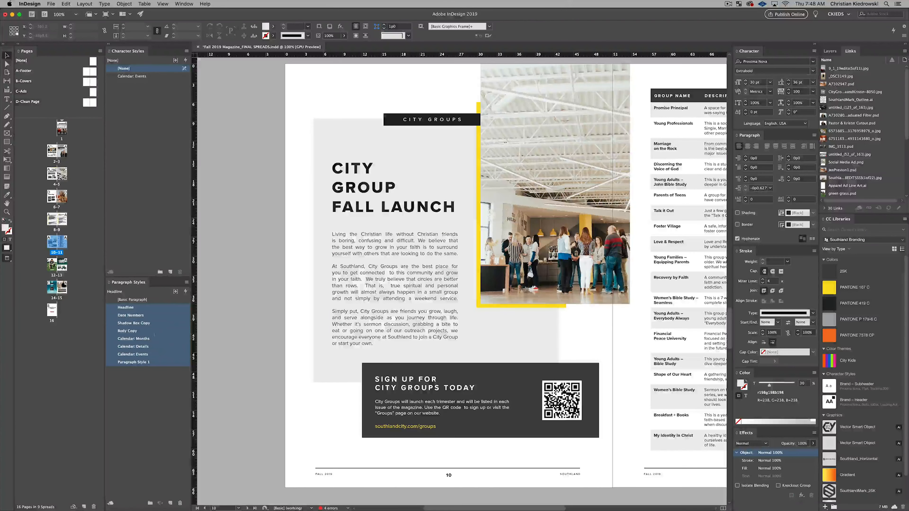
# Step: Delete all custom paragraph styles, replacing every one with [No Paragraph Style] while preserving the text formatting
pyautogui.rightClick(156, 330)
pyautogui.click(179, 347)
pyautogui.click(398, 278)
pyautogui.click(502, 267)
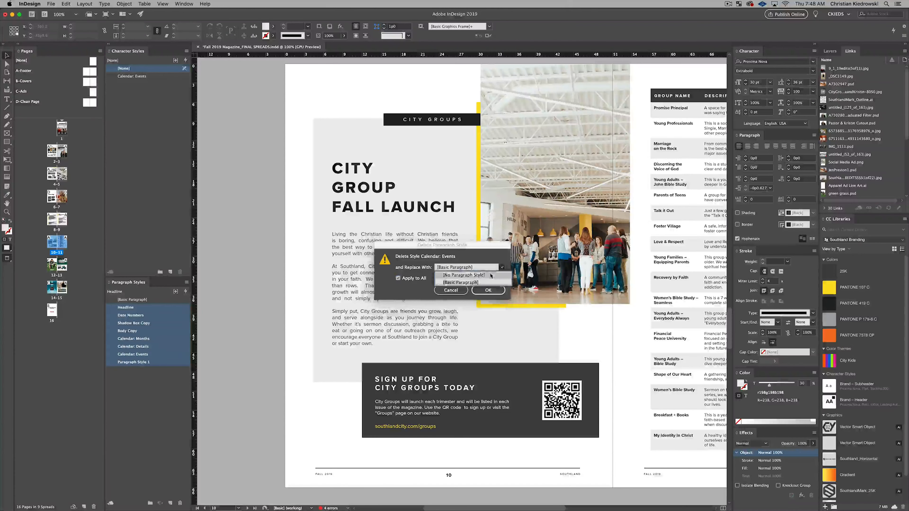
pyautogui.click(461, 266)
pyautogui.click(487, 300)
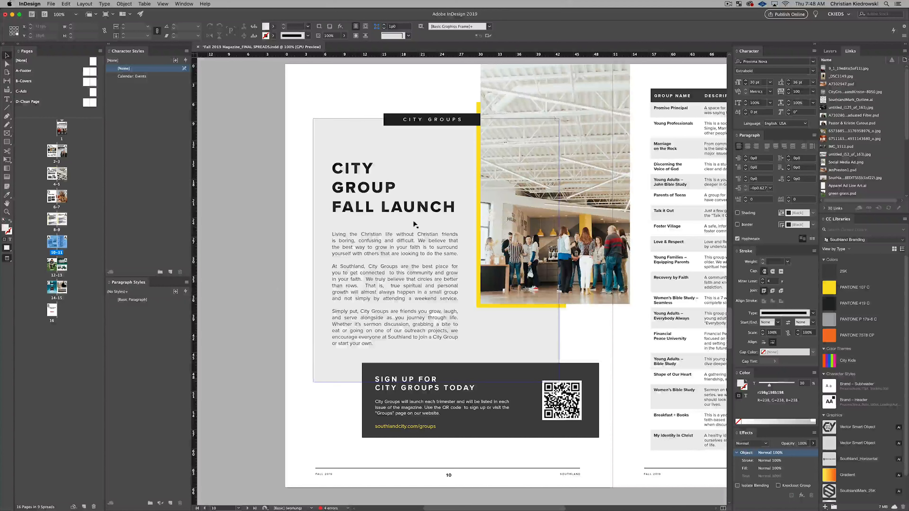
# Step: Create a paragraph style named Headline from the "City Group Fall Launch" headline and test it on that text against [Basic Paragraph]
pyautogui.click(374, 192)
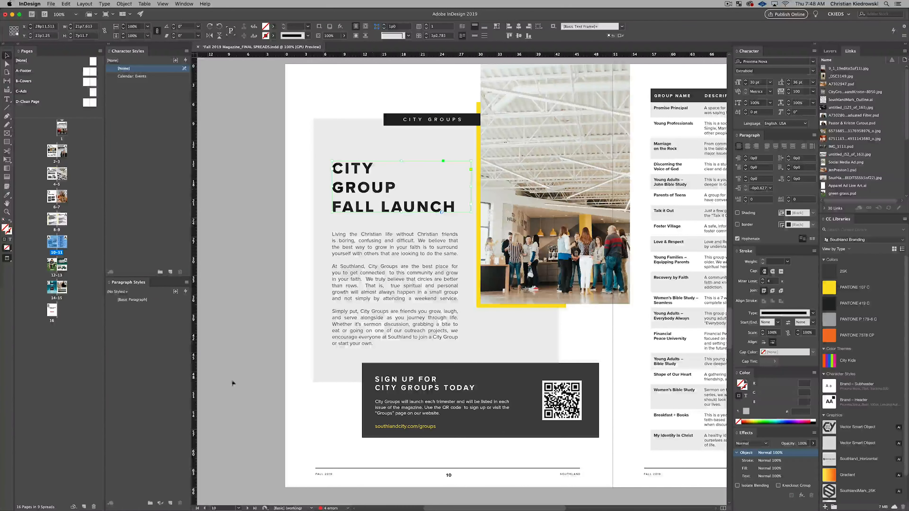
pyautogui.click(170, 503)
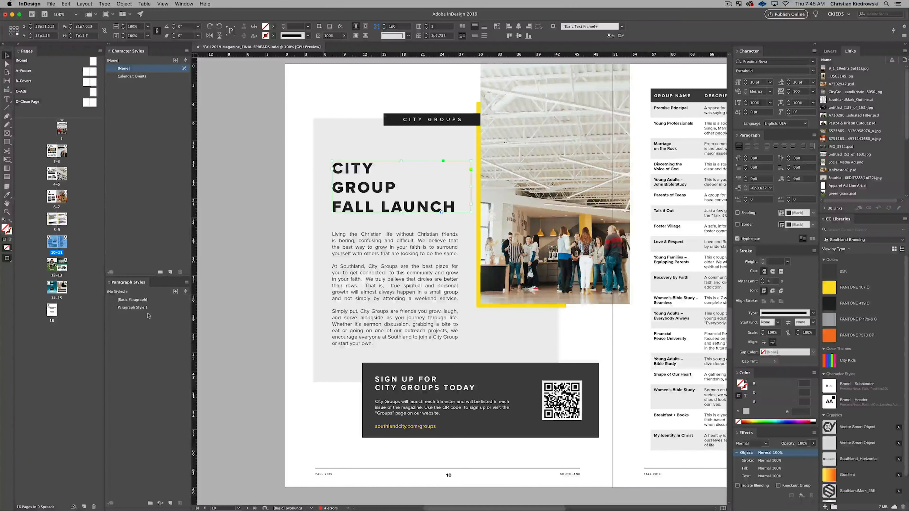
pyautogui.click(138, 310)
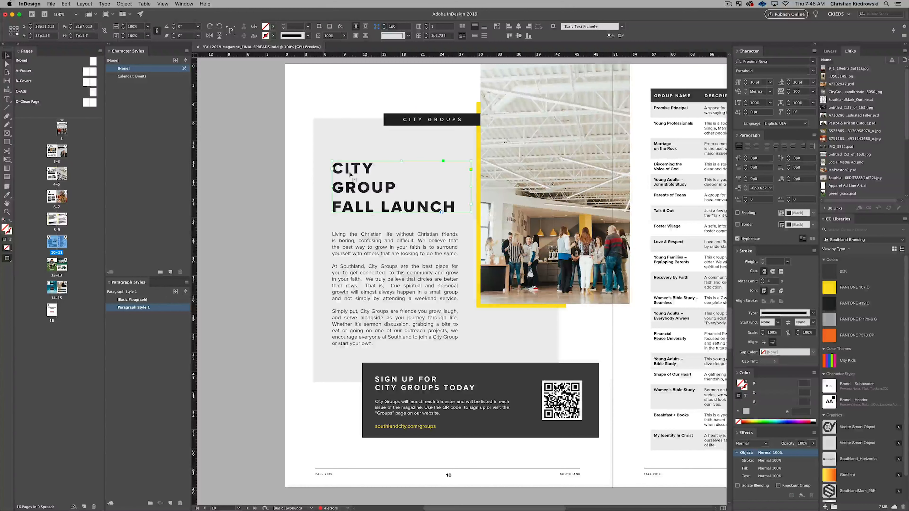
pyautogui.click(142, 308)
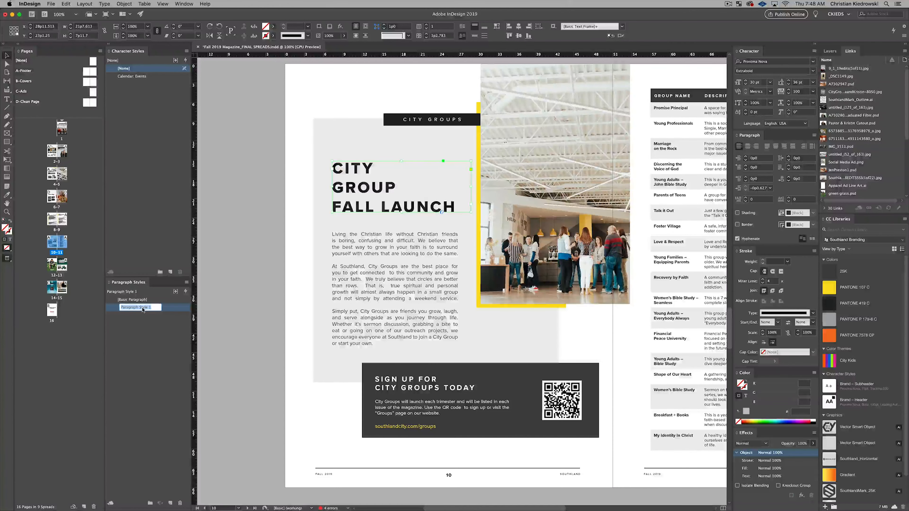
pyautogui.write('Headline')
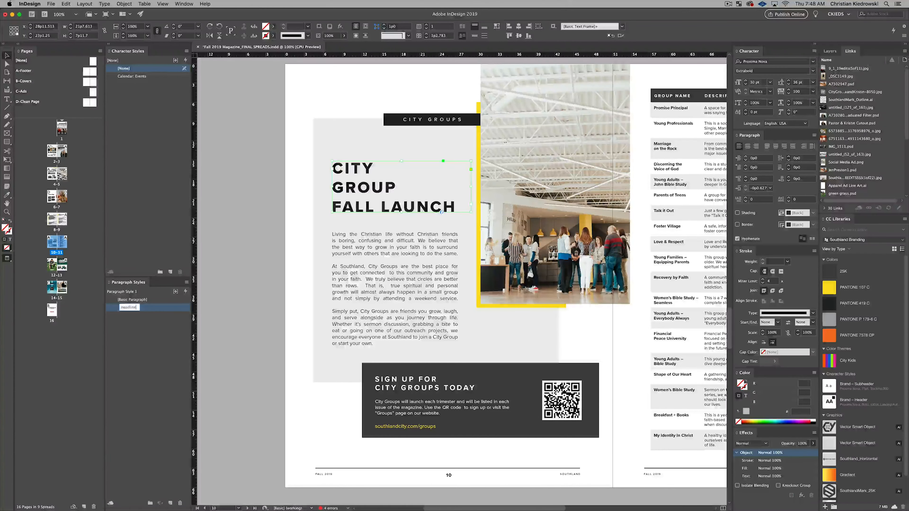
pyautogui.press('Return')
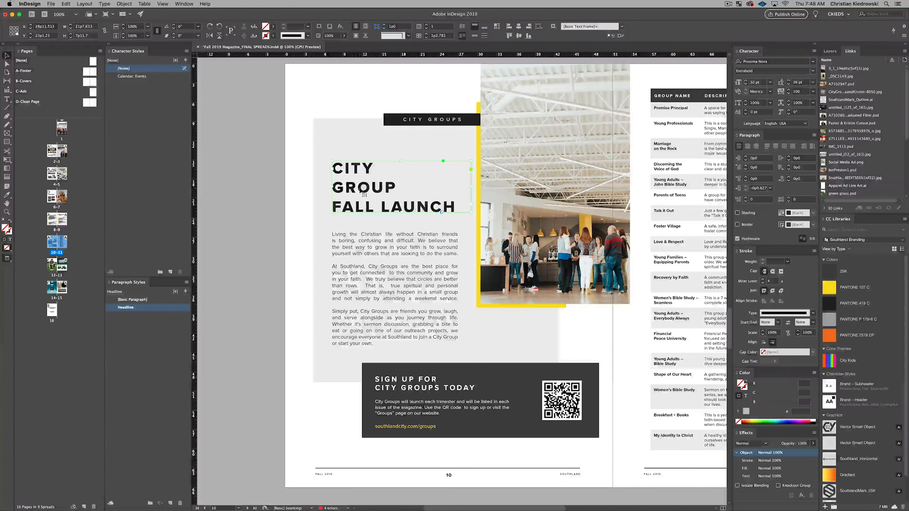
pyautogui.click(143, 300)
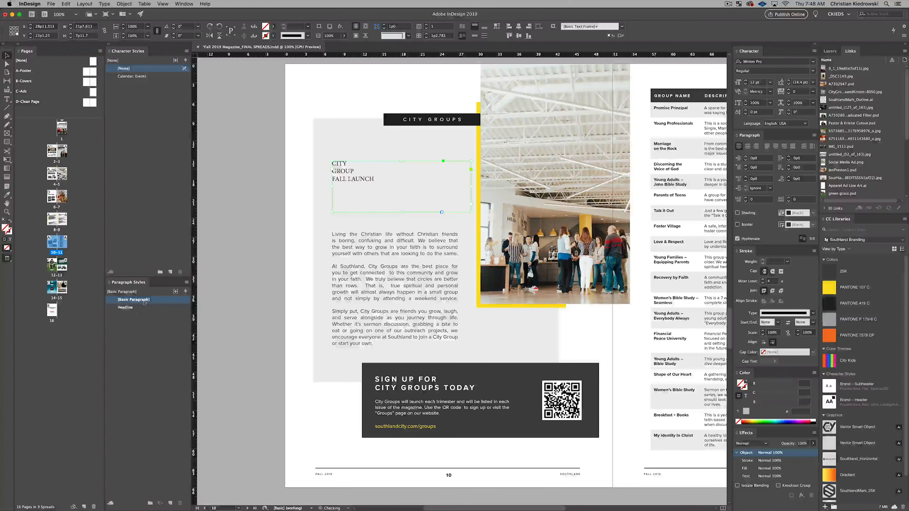
pyautogui.click(132, 307)
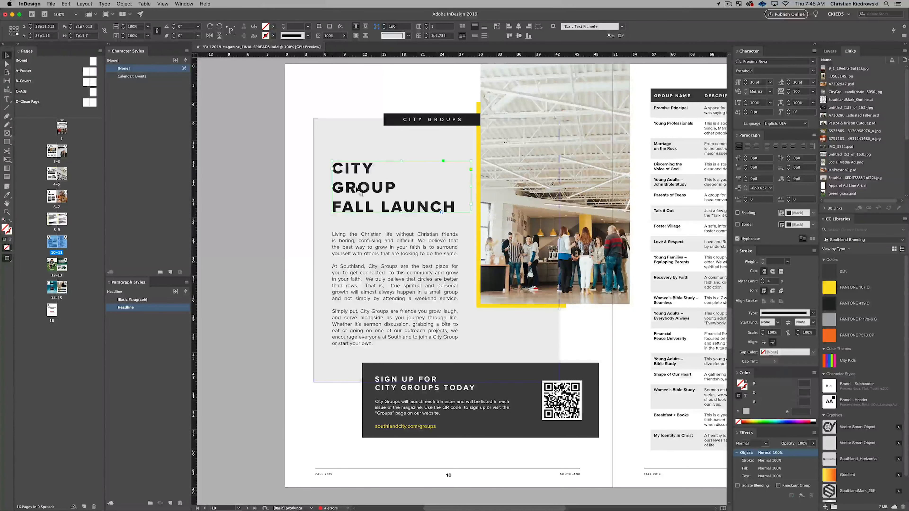
# Step: Apply the Headline paragraph style to the "Greater Initiative" title on page 4 and move its frame slightly closer to the body copy below
pyautogui.scroll(20, 357, 194)
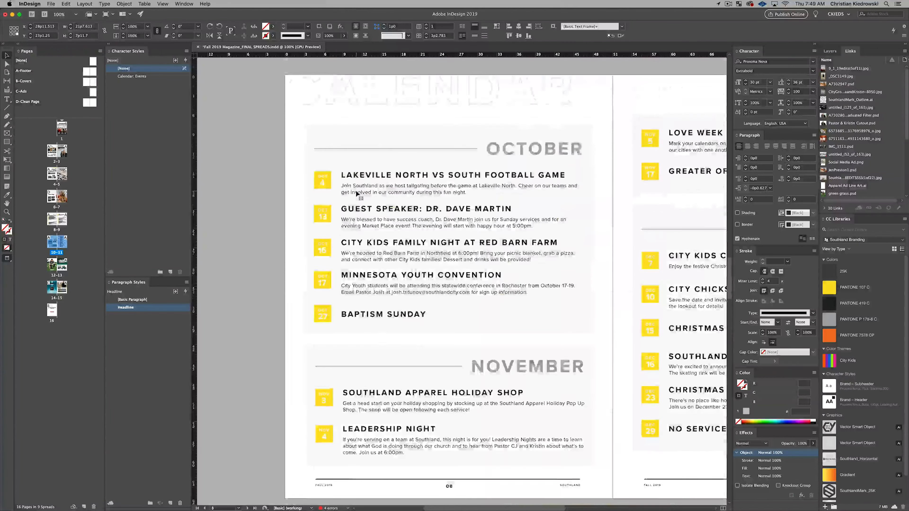
pyautogui.scroll(10, 356, 190)
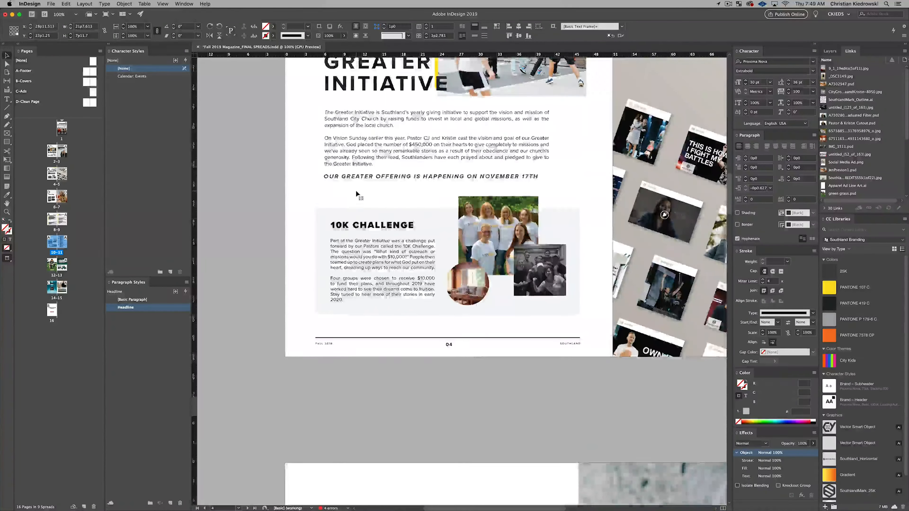
pyautogui.click(383, 156)
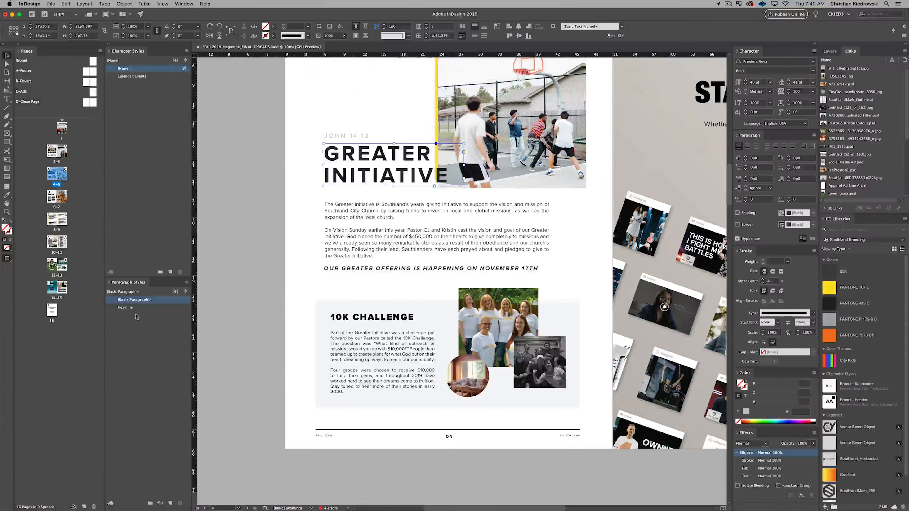
pyautogui.click(133, 307)
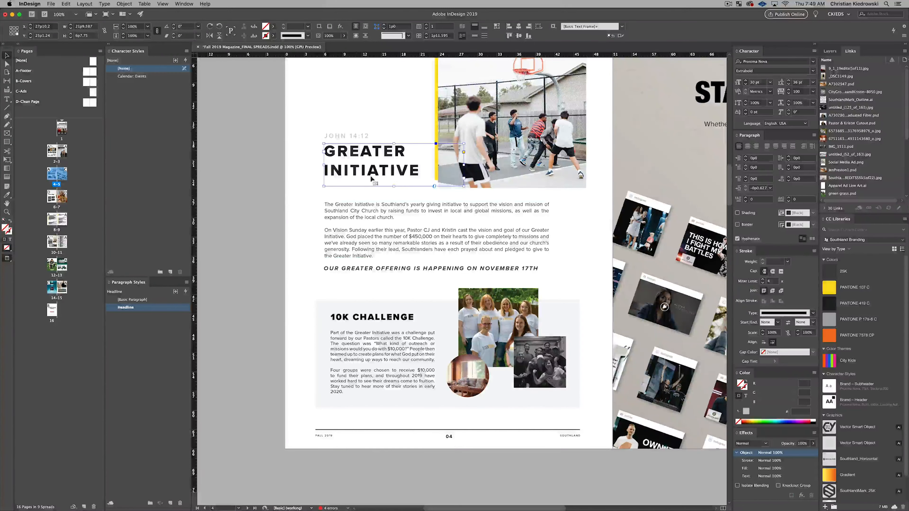
pyautogui.moveTo(382, 174); pyautogui.dragTo(382, 182)
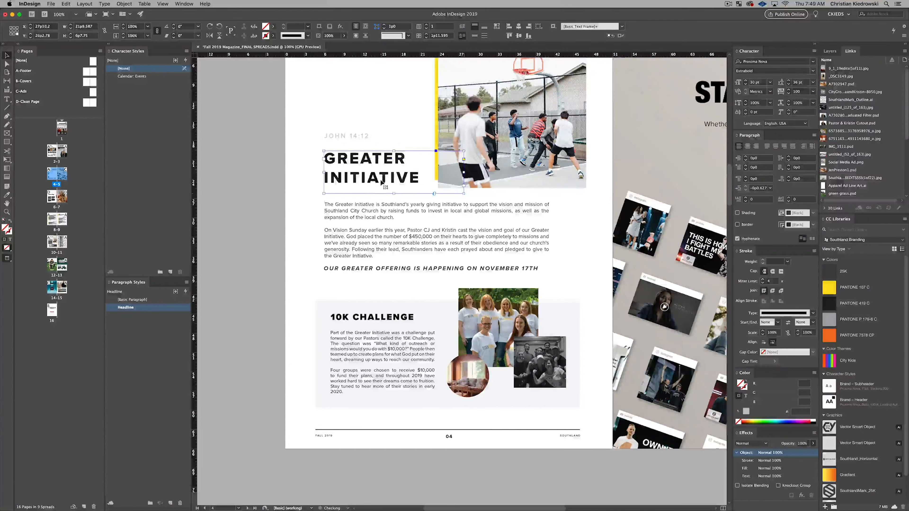
# Step: Create a new paragraph style from the body text under the "City Group Fall Launch" headline on page 10 and apply it to that text
pyautogui.scroll(-12, 383, 232)
pyautogui.scroll(-20, 382, 232)
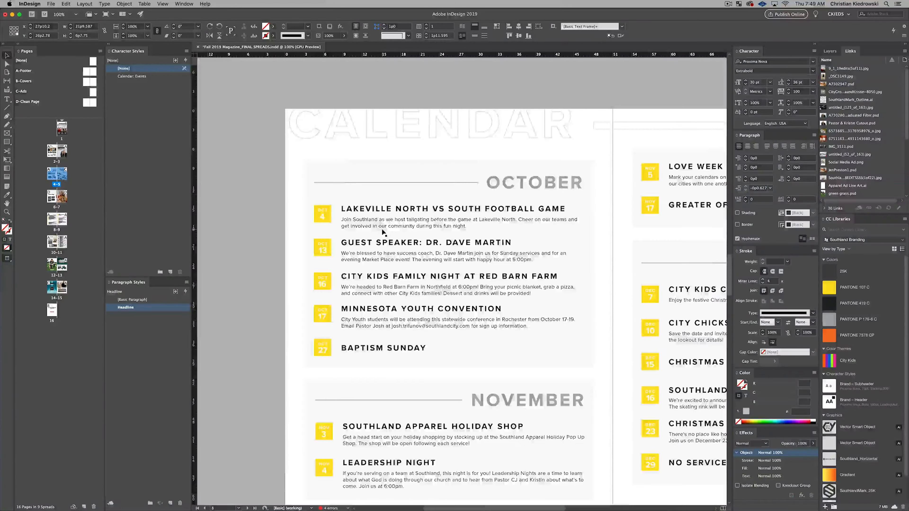
pyautogui.scroll(-2, 383, 232)
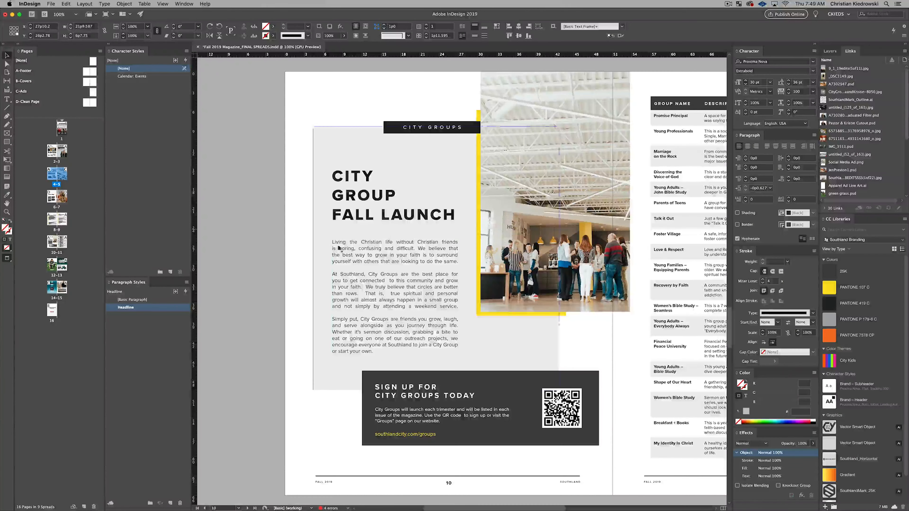
pyautogui.click(296, 247)
pyautogui.click(375, 248)
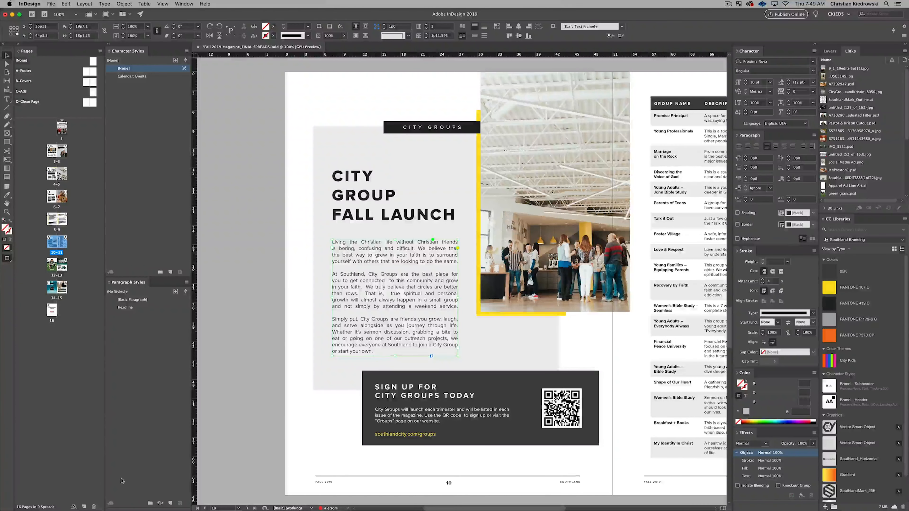
pyautogui.click(170, 502)
pyautogui.click(140, 315)
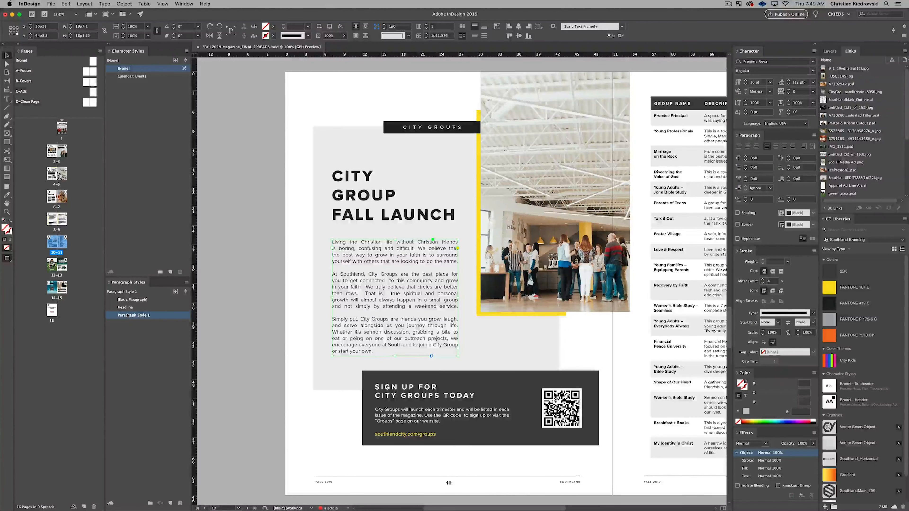
# Step: Name the new paragraph style Body Copy, leaving its next style set to [Same style]
pyautogui.click(128, 315)
pyautogui.press('Return')
pyautogui.doubleClick(137, 316)
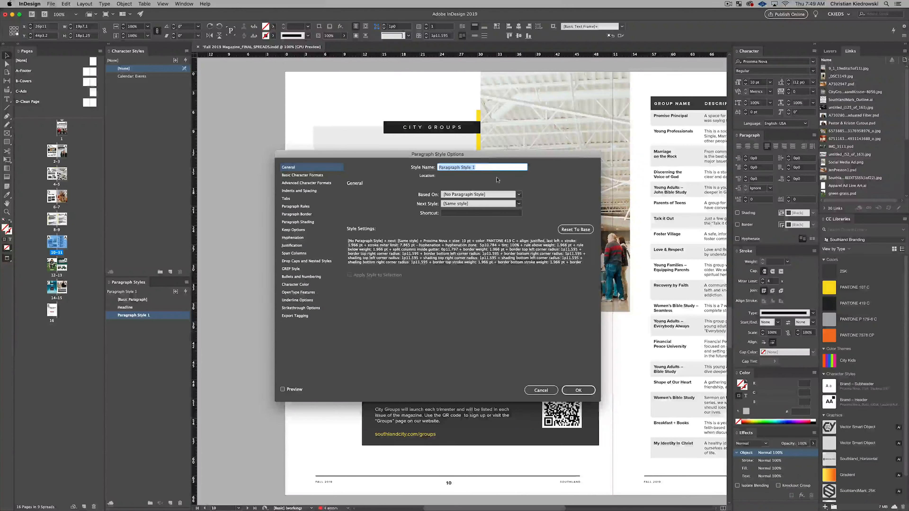
pyautogui.write('Body')
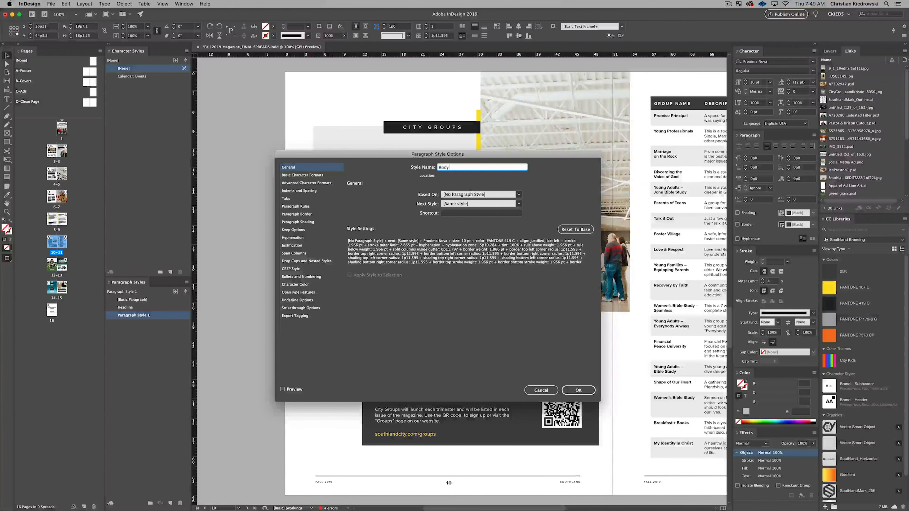
pyautogui.write(' Copy')
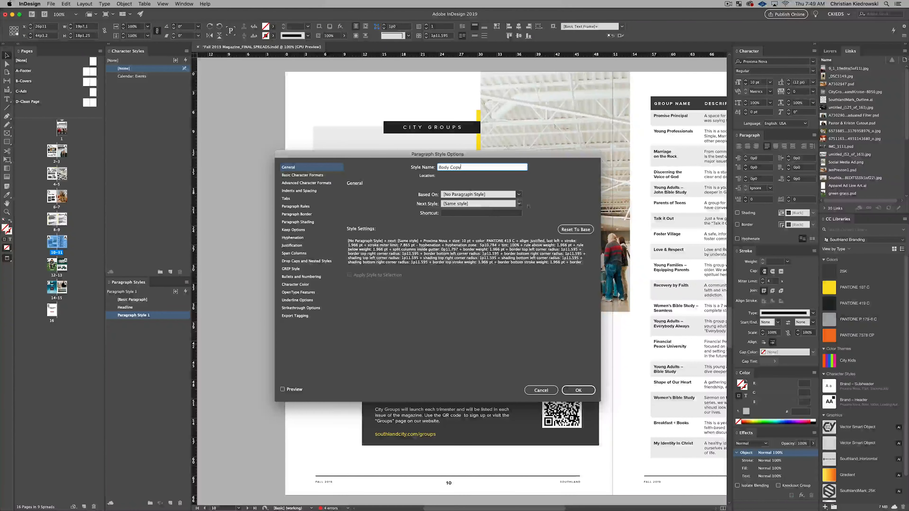
pyautogui.click(519, 203)
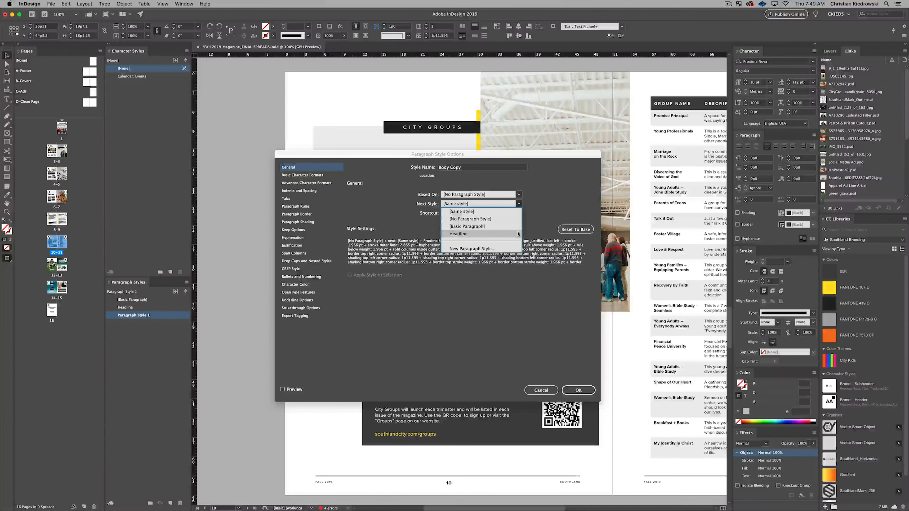
pyautogui.click(548, 206)
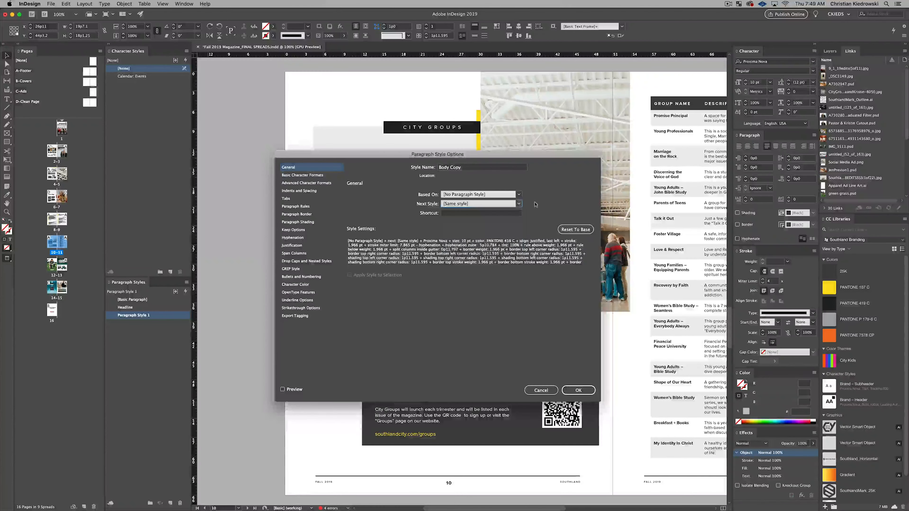
pyautogui.click(571, 390)
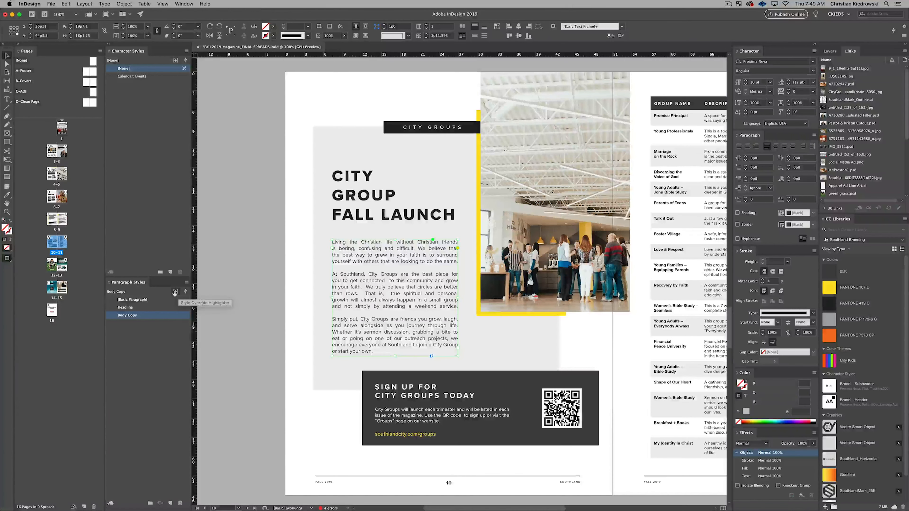
# Step: Test the page 10 body text by switching it to the Headline style and back to Body Copy
pyautogui.click(304, 261)
pyautogui.click(366, 247)
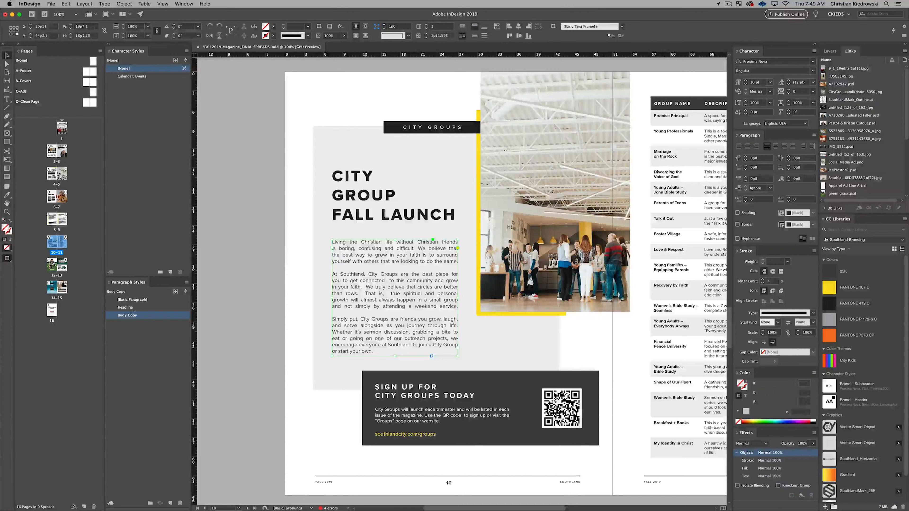
pyautogui.click(133, 308)
pyautogui.click(127, 315)
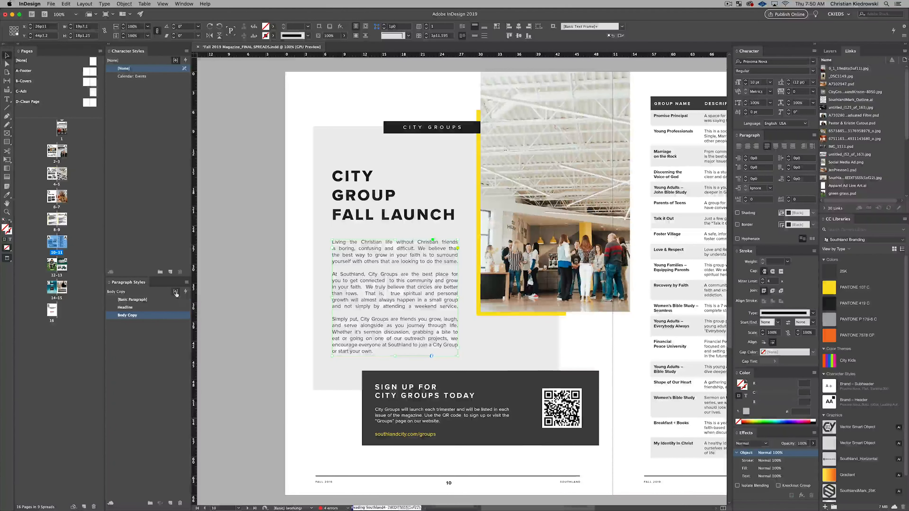
pyautogui.click(170, 339)
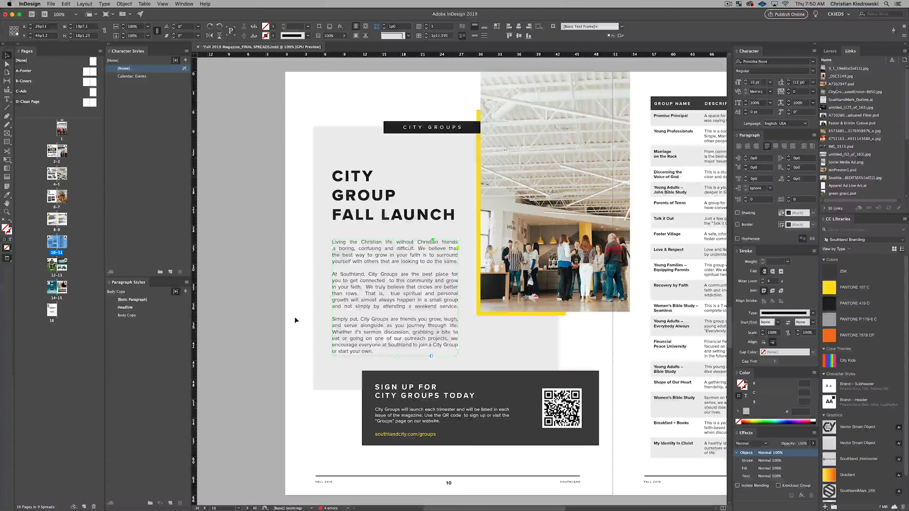
# Step: Try the Body Copy style on the "City Group Fall Launch" headline, and reapply the Headline style to it
pyautogui.click(356, 215)
pyautogui.click(131, 316)
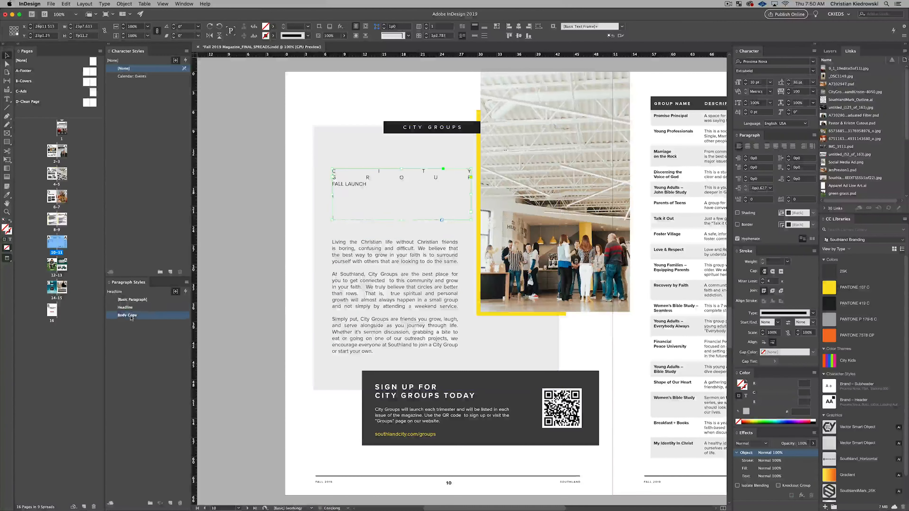
pyautogui.click(130, 308)
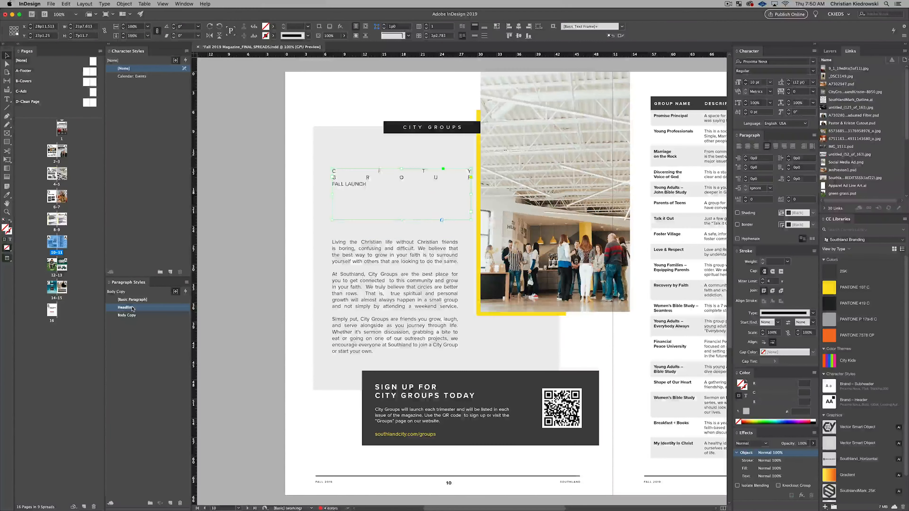
pyautogui.click(301, 255)
# Step: Create a paragraph style named Shadow Box Headline from the "Sign up for City Groups today" text in the dark box
pyautogui.click(403, 397)
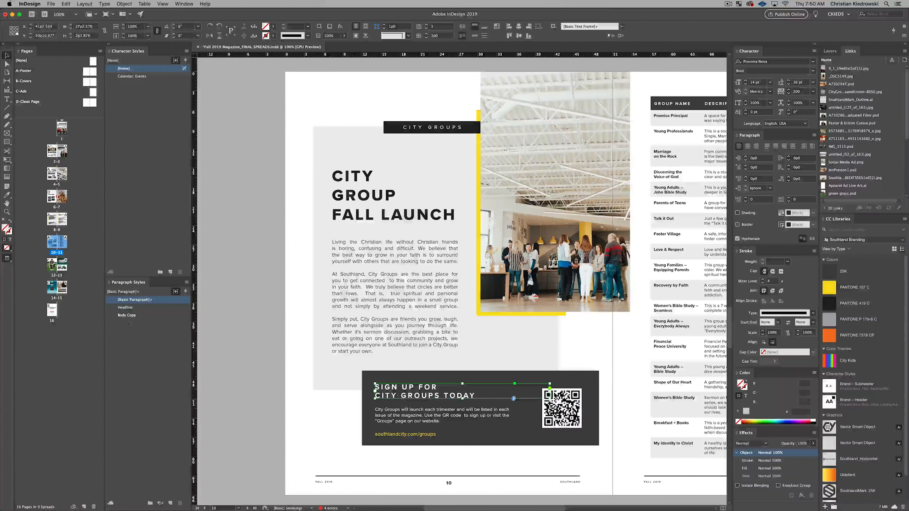
pyautogui.click(170, 503)
pyautogui.doubleClick(133, 309)
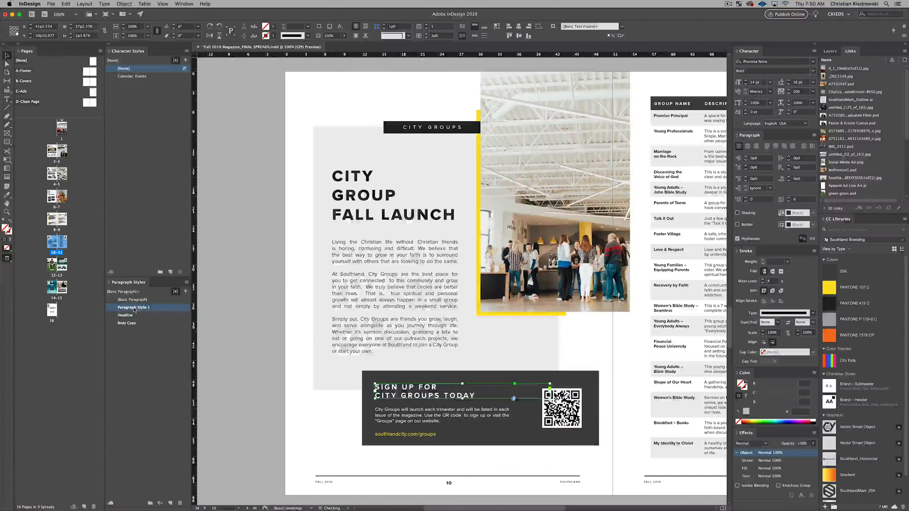
pyautogui.write('Shadow ')
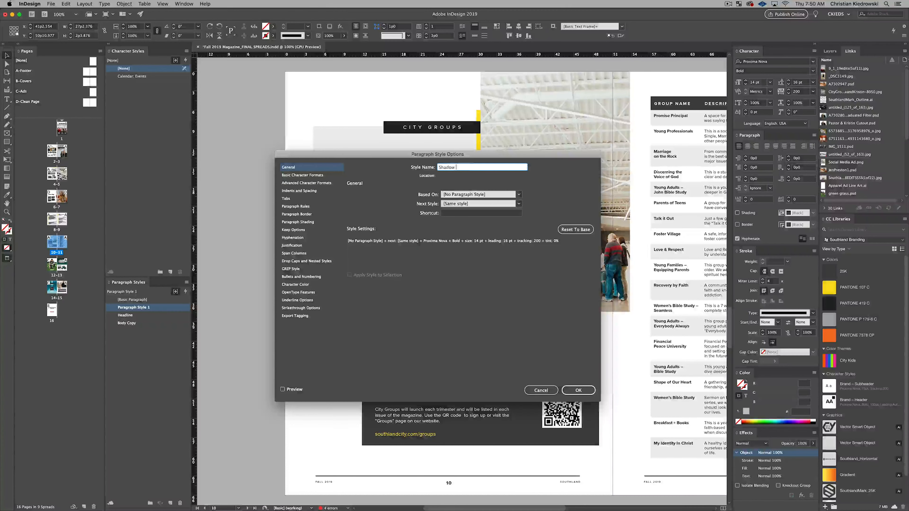
pyautogui.write('Box Headline')
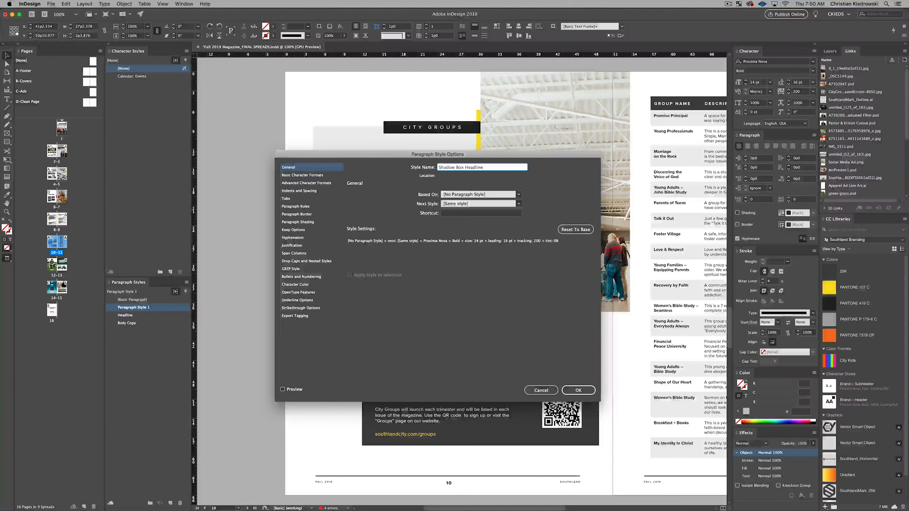
pyautogui.press('Return')
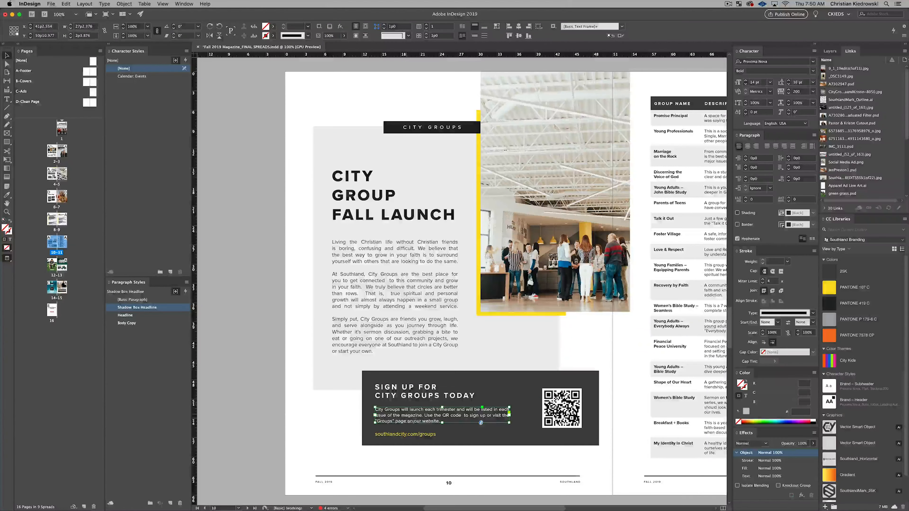
# Step: Create a paragraph style named Shadow Box Body Copy from the paragraph beneath the dark box's headline and apply it to that text
pyautogui.click(170, 503)
pyautogui.click(136, 307)
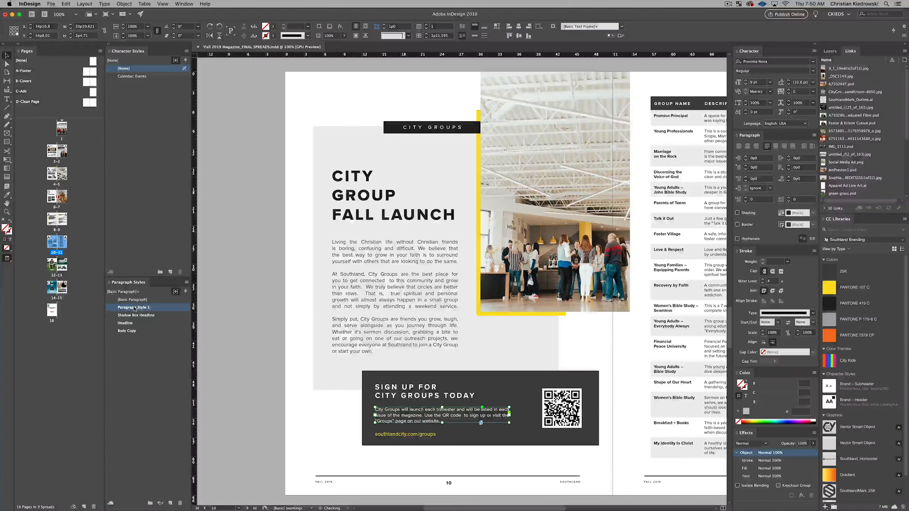
pyautogui.click(136, 308)
pyautogui.write('Shadow')
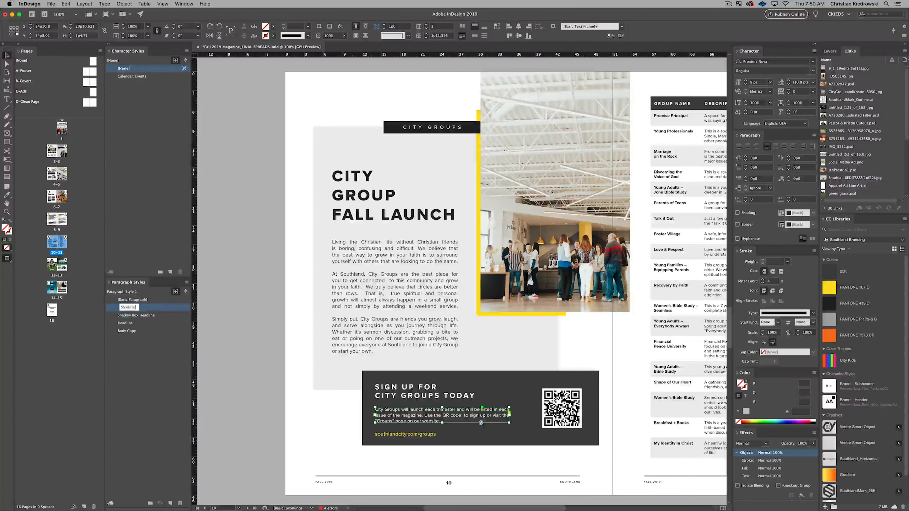
pyautogui.write(' Box Body Copy')
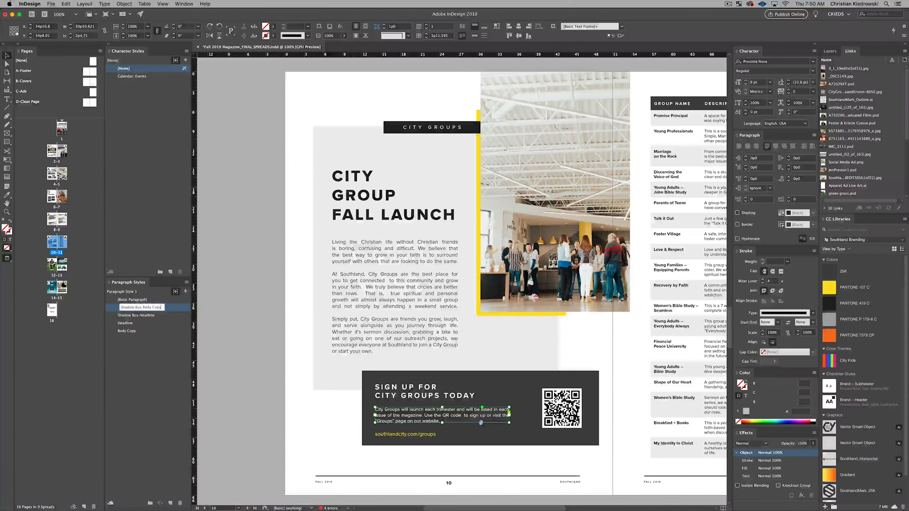
pyautogui.press('Return')
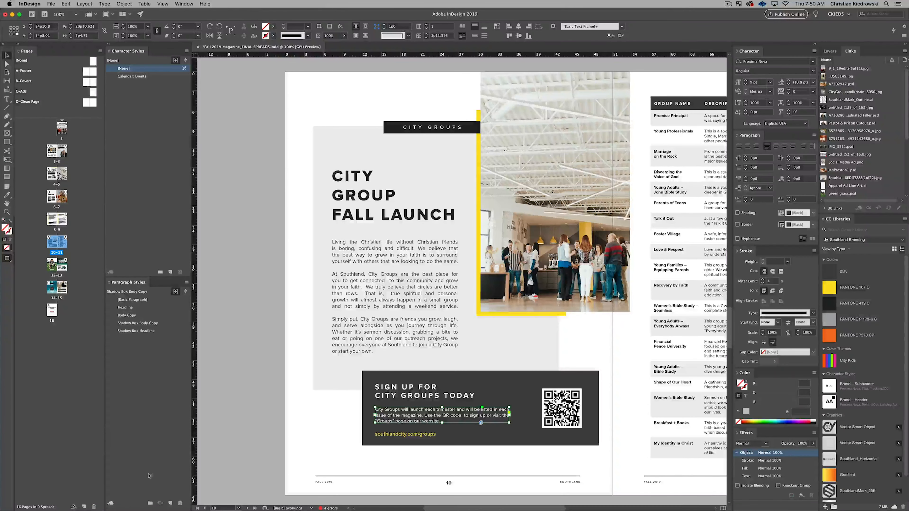
# Step: Add a paragraph style group above the Headline style and try selecting the Headline and Body Copy styles together
pyautogui.click(150, 503)
pyautogui.moveTo(129, 338); pyautogui.dragTo(125, 307)
pyautogui.click(125, 315)
pyautogui.keyDown('shift'); pyautogui.click(128, 323); pyautogui.keyUp('shift')
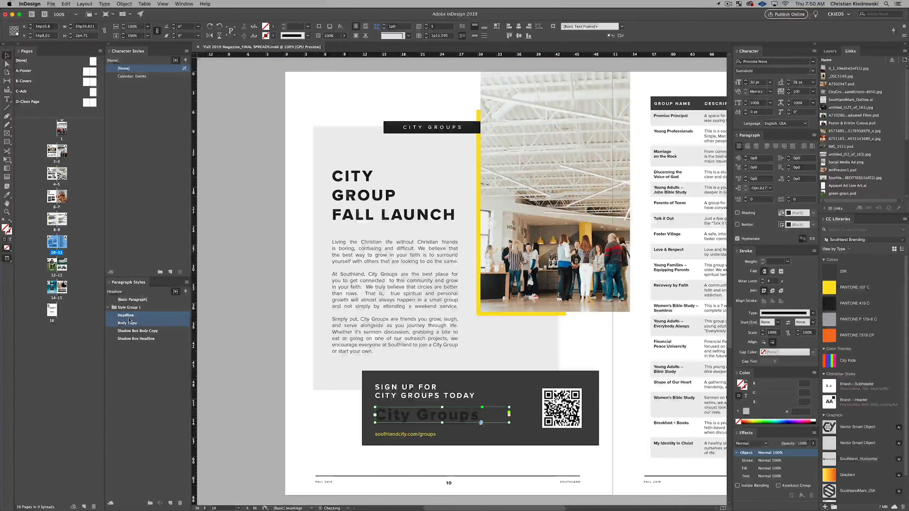
pyautogui.click(166, 318)
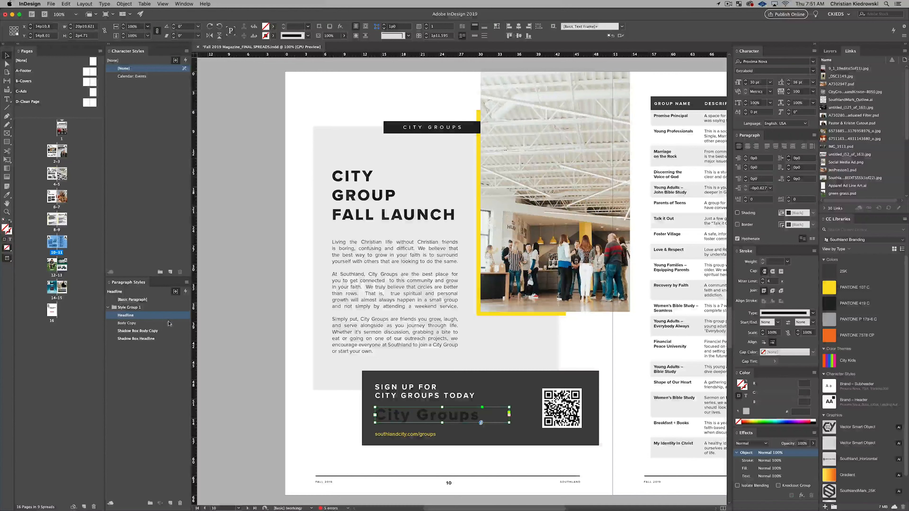
pyautogui.click(169, 317)
pyautogui.click(119, 307)
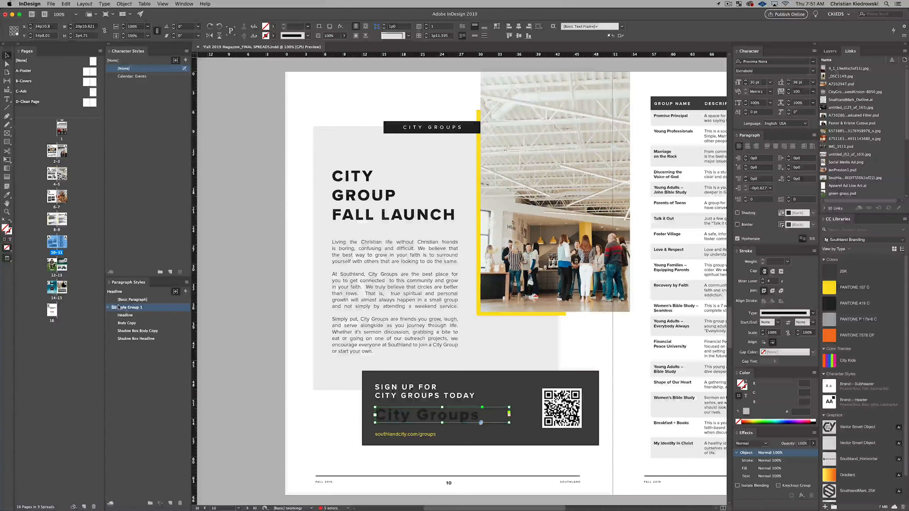
# Step: Add a second style group and move the Shadow Box Body Copy and Shadow Box Headline styles into it
pyautogui.click(158, 331)
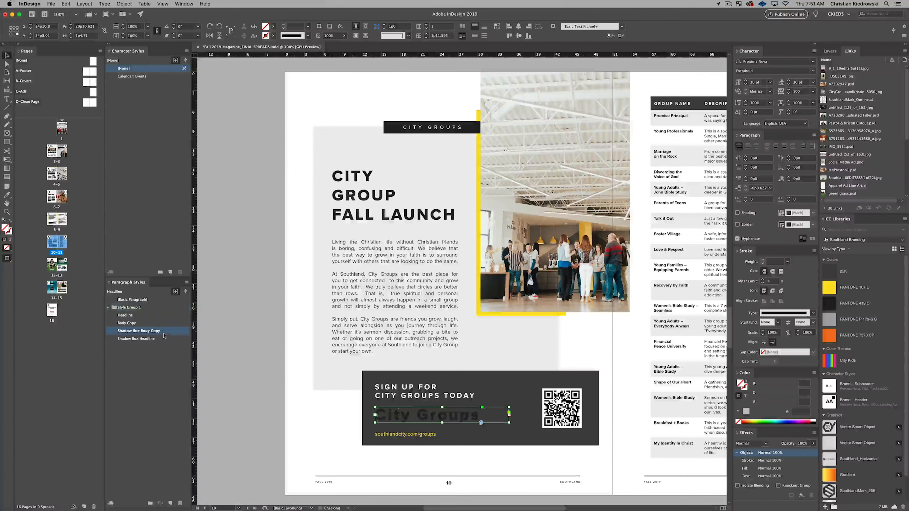
pyautogui.keyDown('shift'); pyautogui.click(157, 339); pyautogui.keyUp('shift')
pyautogui.click(151, 504)
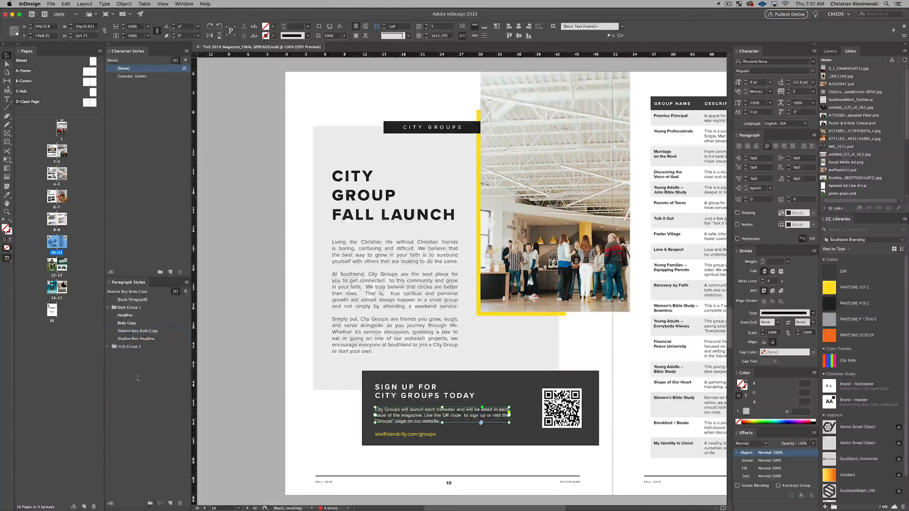
pyautogui.moveTo(161, 332); pyautogui.dragTo(144, 339)
# Step: Rename the first style group Main Page Content and the group holding the shadow box styles Shadow Box
pyautogui.doubleClick(128, 308)
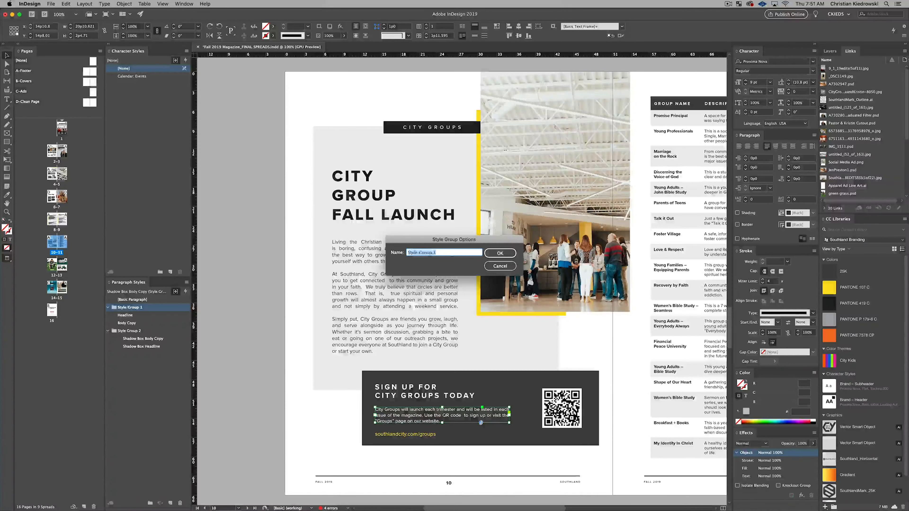
pyautogui.write('Main Page Content')
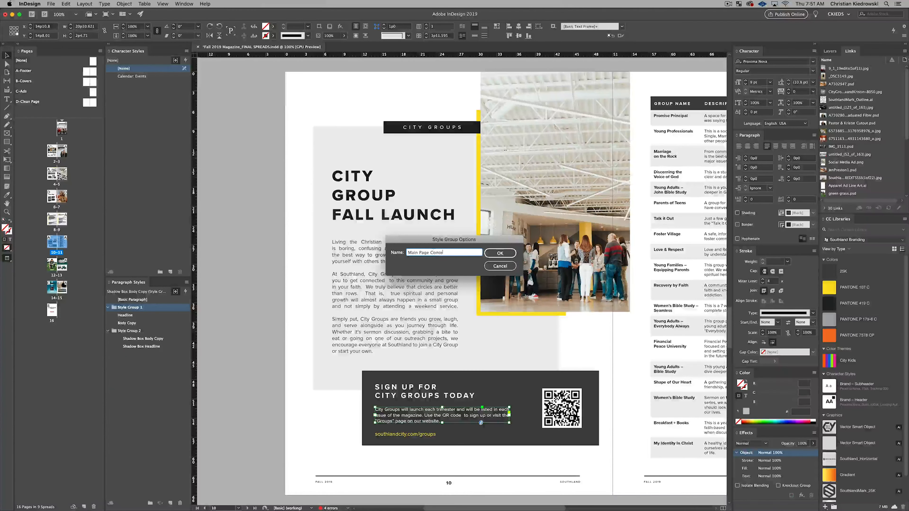
pyautogui.press('Return')
pyautogui.doubleClick(128, 330)
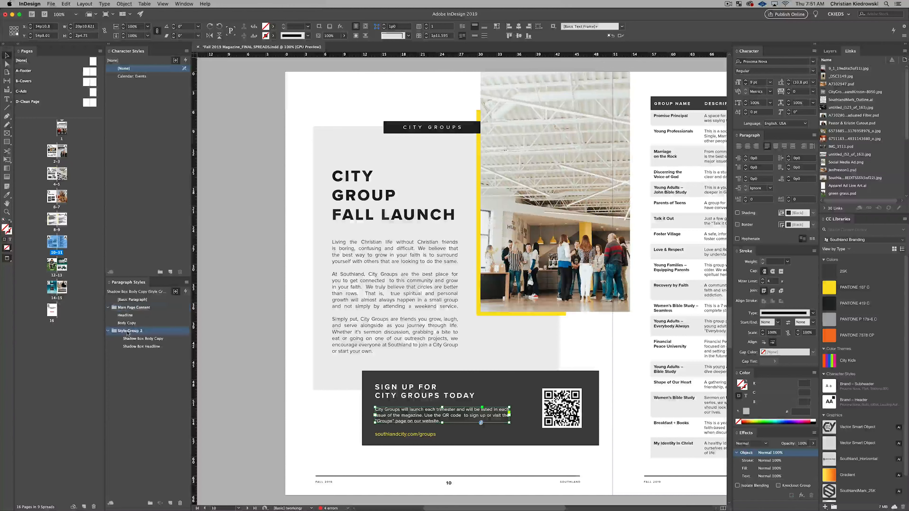
pyautogui.write('Shadow')
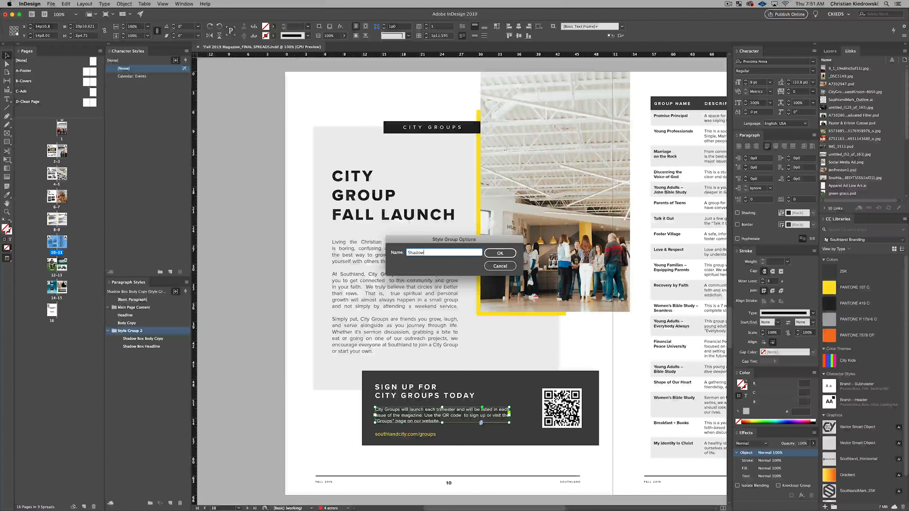
pyautogui.write(' Box')
pyautogui.press('Return')
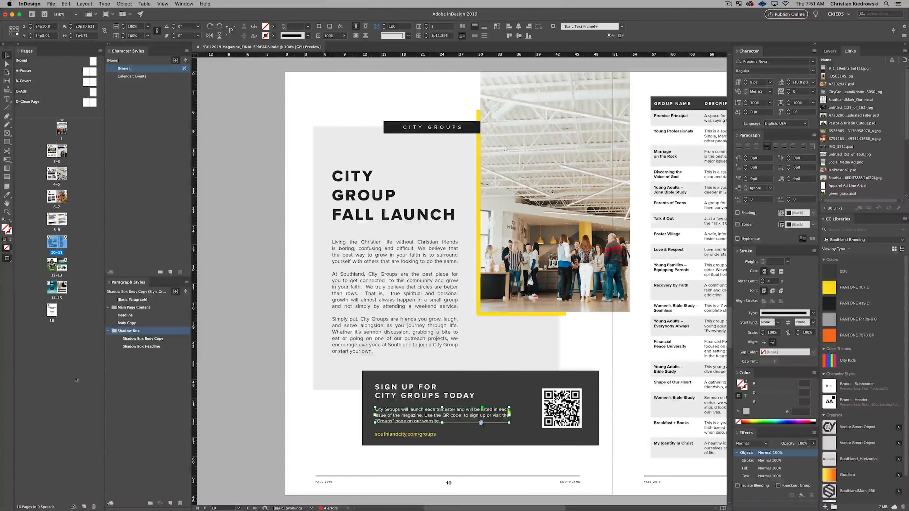
# Step: Move the Headline and Body Copy styles into the Main Page Content group
pyautogui.click(126, 315)
pyautogui.moveTo(132, 310); pyautogui.dragTo(136, 307)
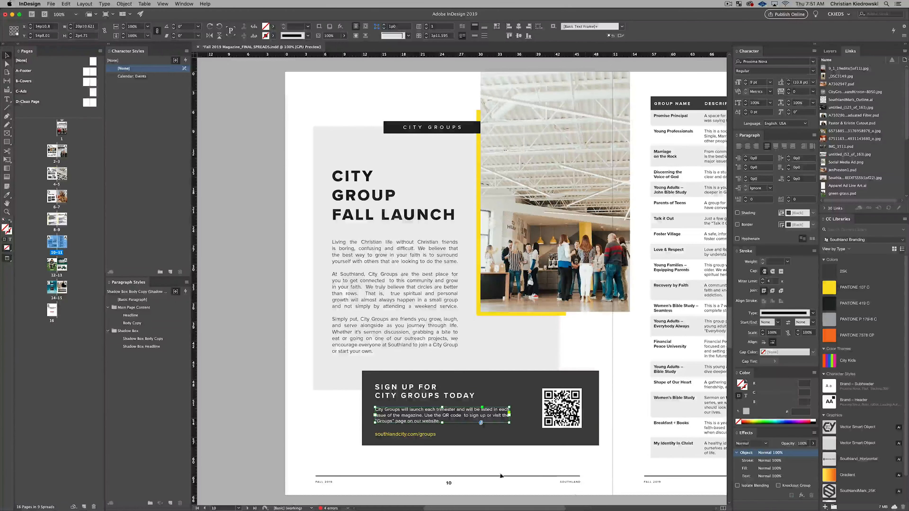
# Step: Apply the Body Copy paragraph style to the text frame below the Sign Up heading in the shadow box
pyautogui.click(328, 412)
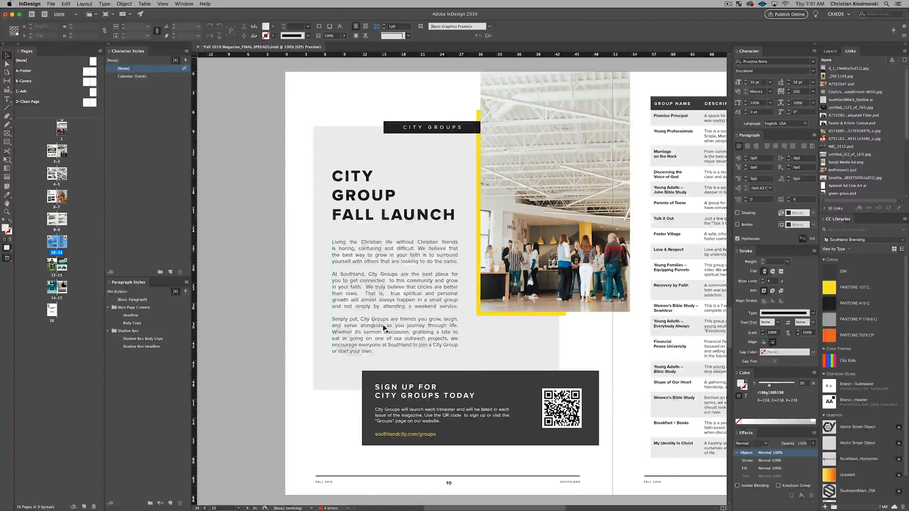
pyautogui.click(407, 416)
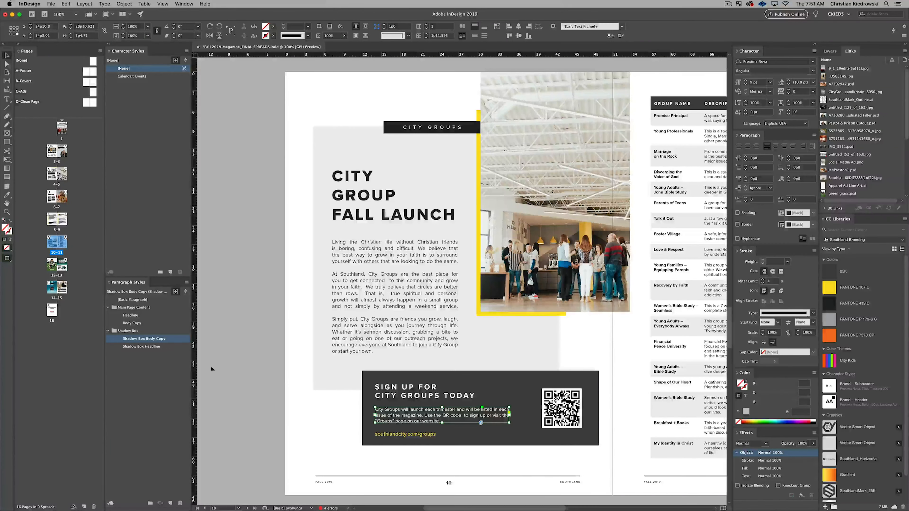
pyautogui.click(133, 323)
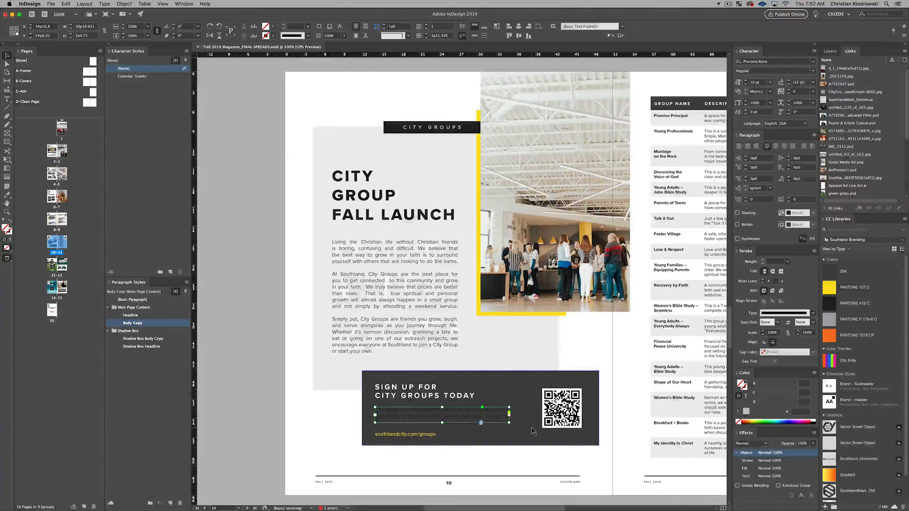
# Step: Select all the body text in the shadow box and raise its fill colour's Lab lightness to 100 in the Color Picker
pyautogui.doubleClick(494, 421)
pyautogui.press('super+a')
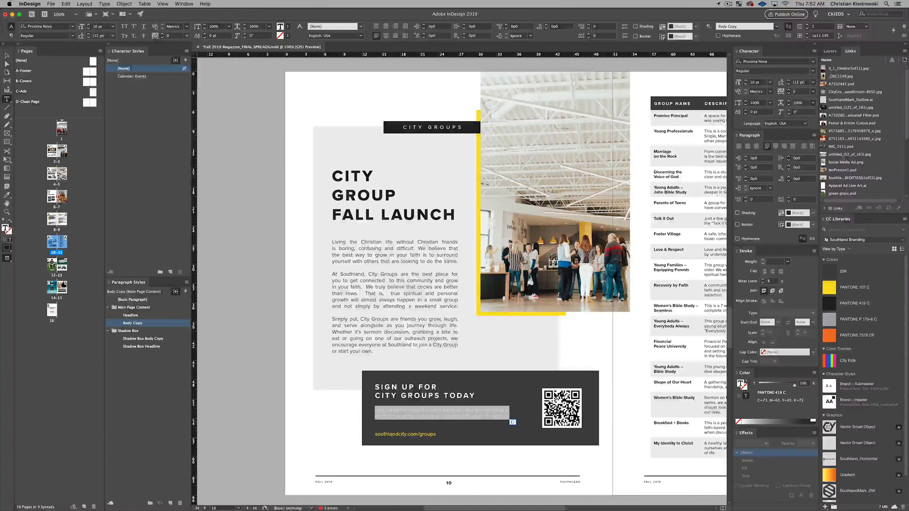
pyautogui.doubleClick(740, 382)
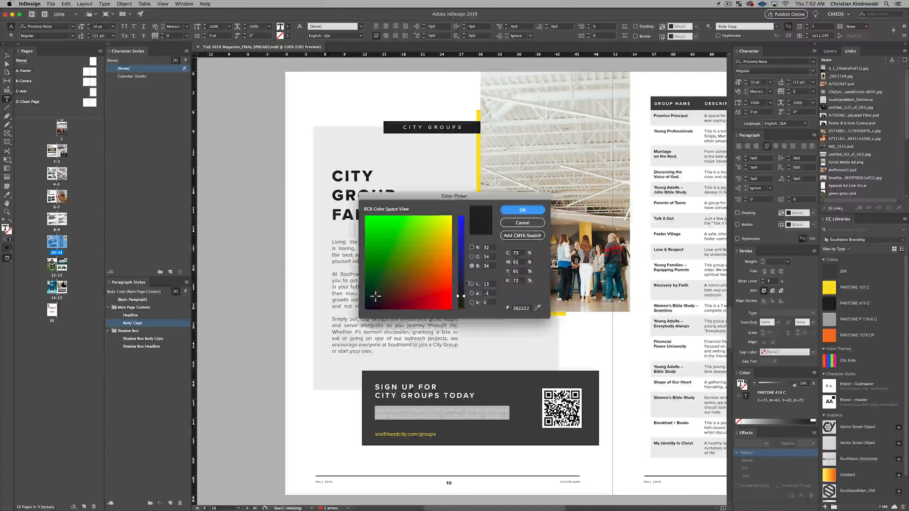
pyautogui.click(471, 283)
pyautogui.moveTo(461, 297); pyautogui.dragTo(450, 181)
pyautogui.click(522, 210)
# Step: Set the fill of the selected shadow box body text to the Paper swatch
pyautogui.click(287, 26)
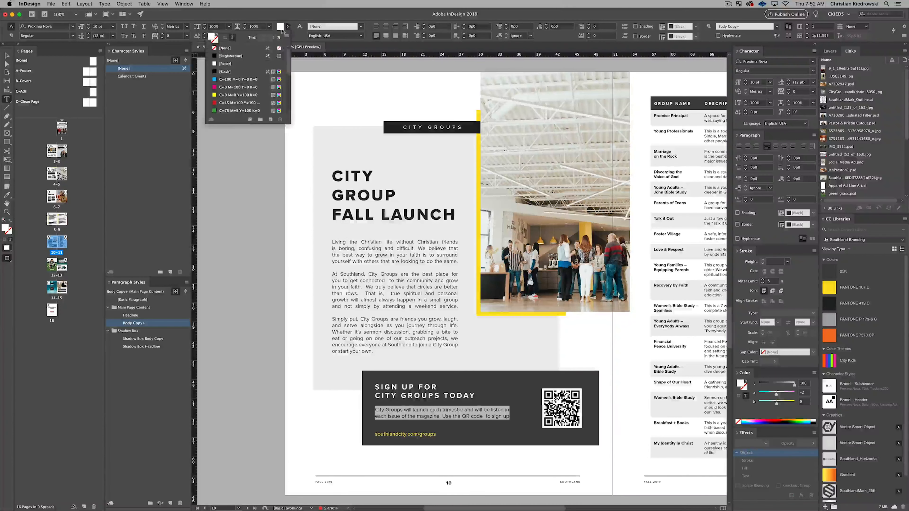
pyautogui.click(225, 64)
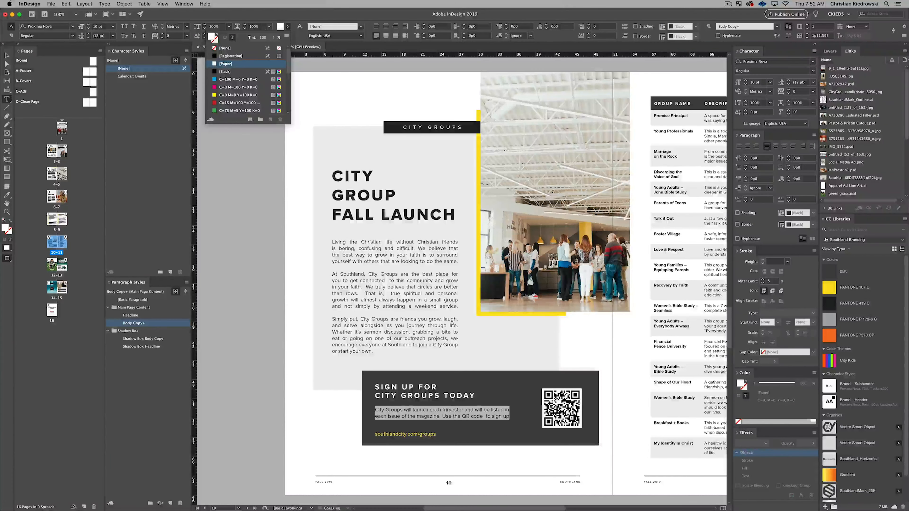
pyautogui.click(233, 18)
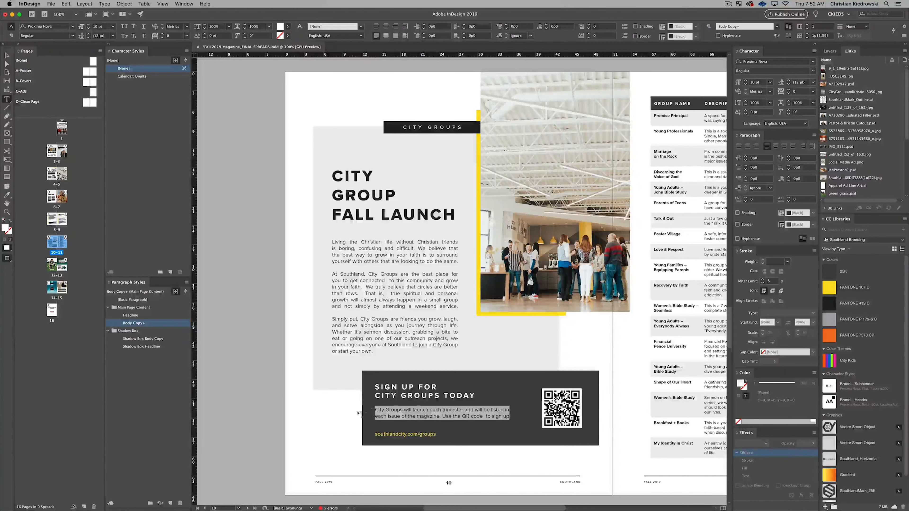
# Step: Leave text editing, dismiss the Body Copy style's options without redefining it, and reapply the Shadow Box Body Copy style to the frame
pyautogui.press('Escape')
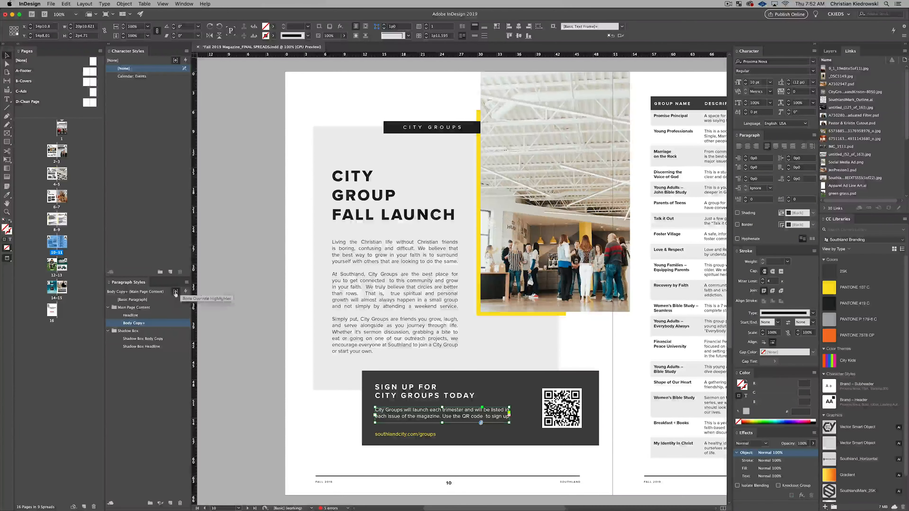
pyautogui.rightClick(155, 324)
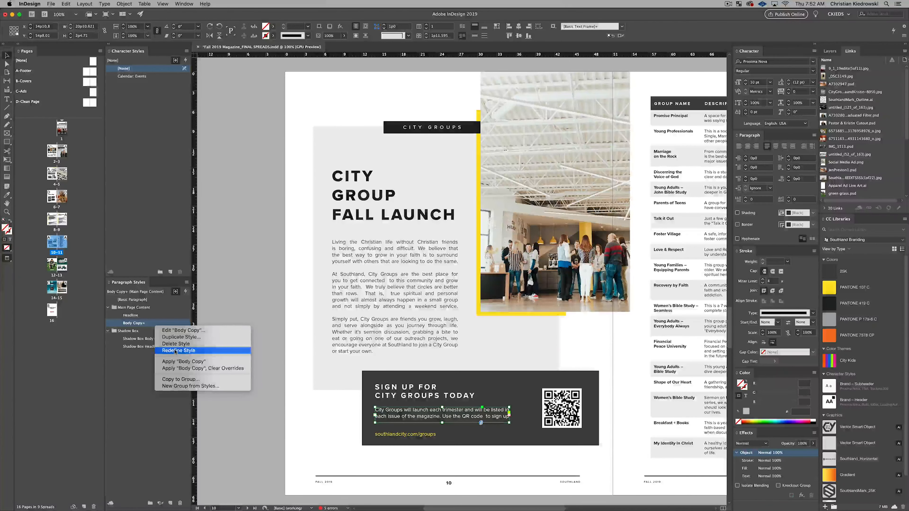
pyautogui.click(336, 410)
pyautogui.click(144, 339)
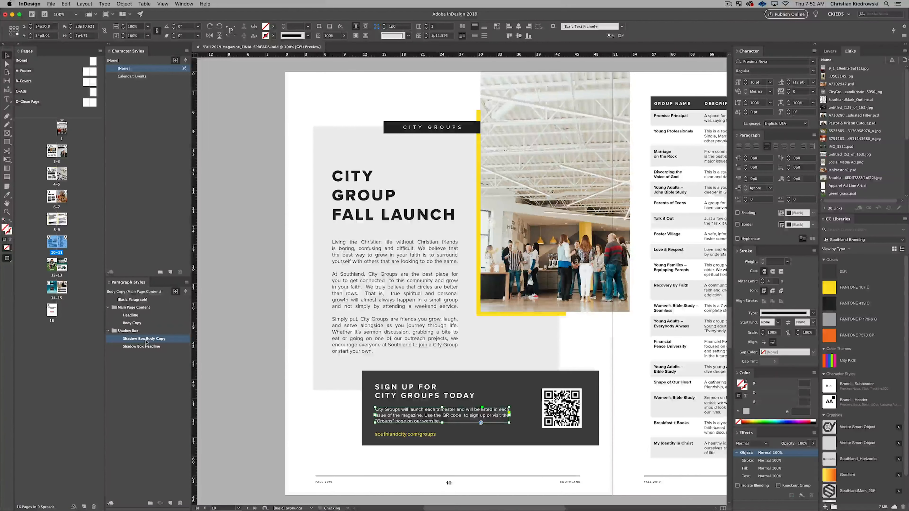
pyautogui.click(144, 324)
pyautogui.click(144, 338)
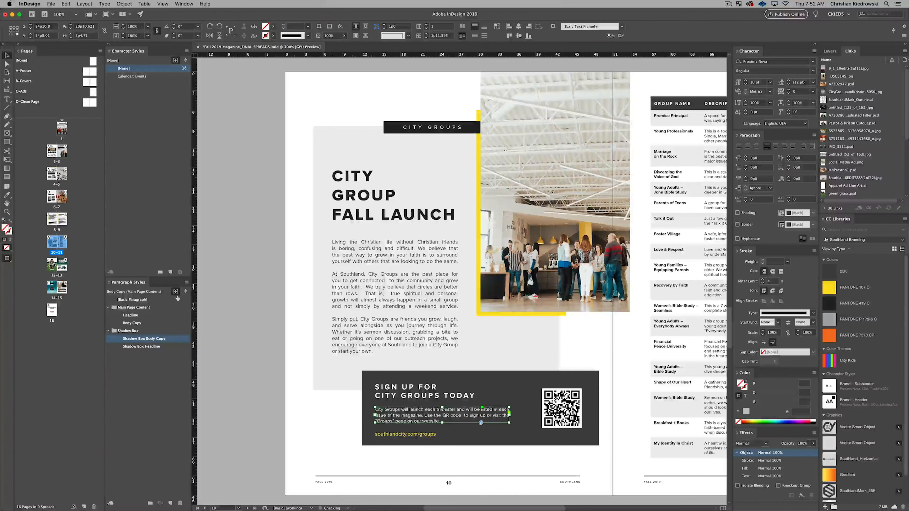